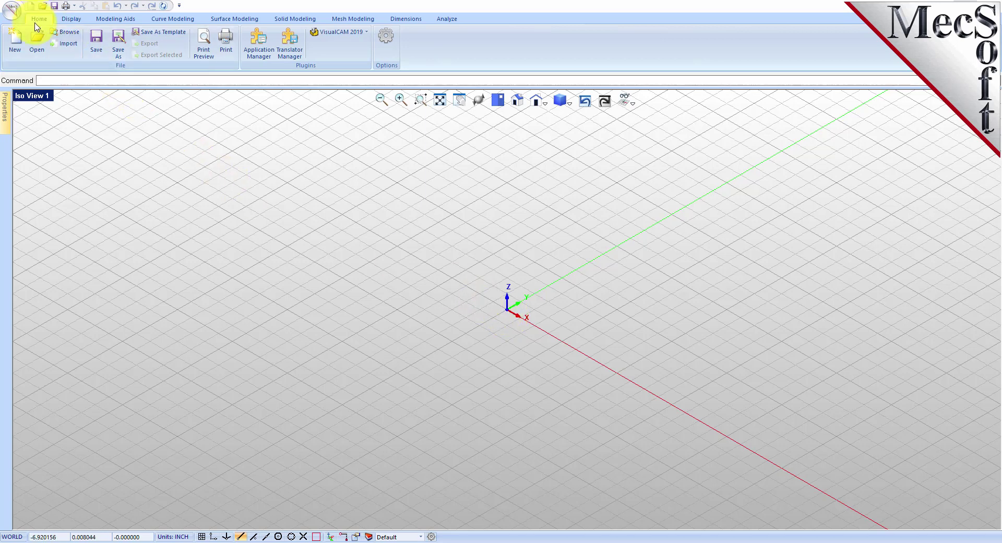
Load the ART module of VisualCAM 2019 and narrow its browser pane.
click(367, 35)
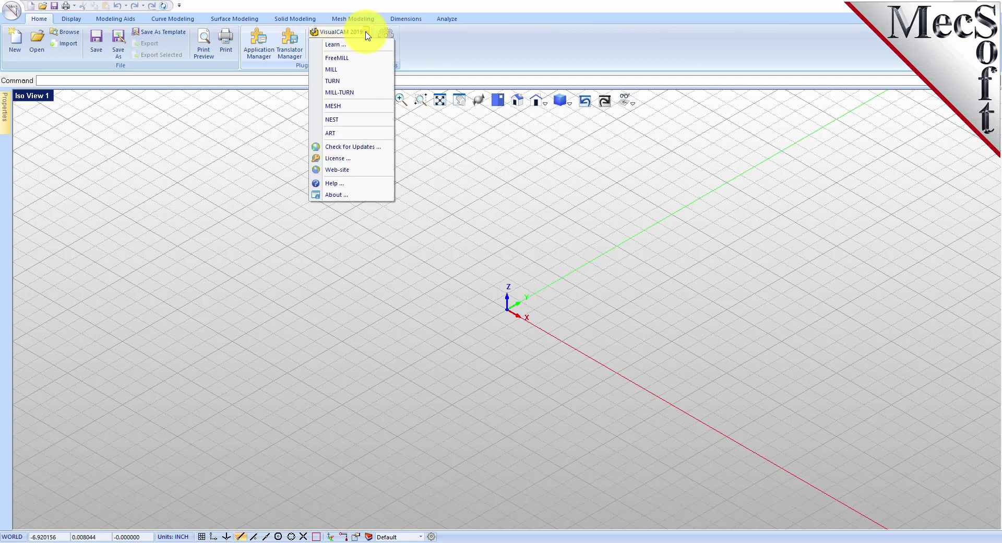
click(350, 133)
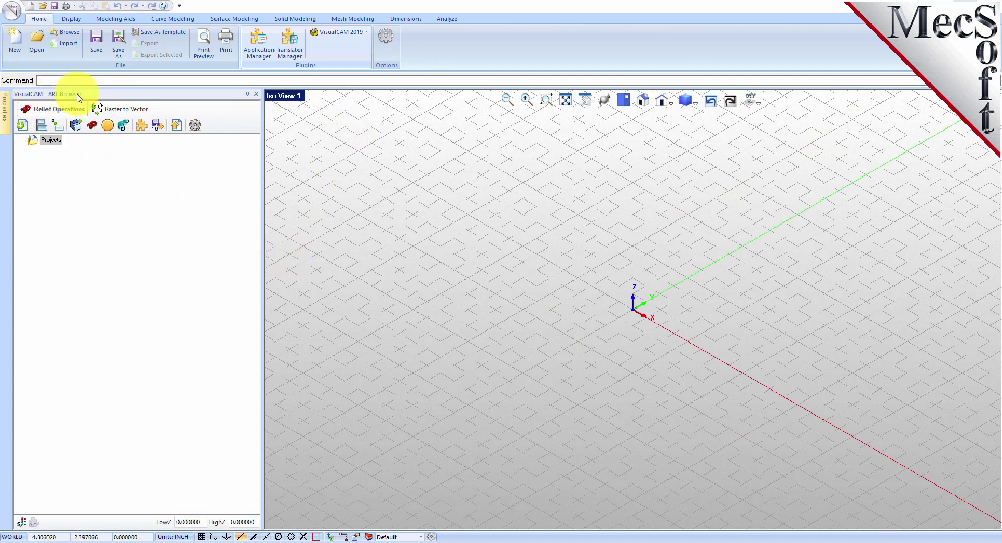
drag(262, 271, 210, 276)
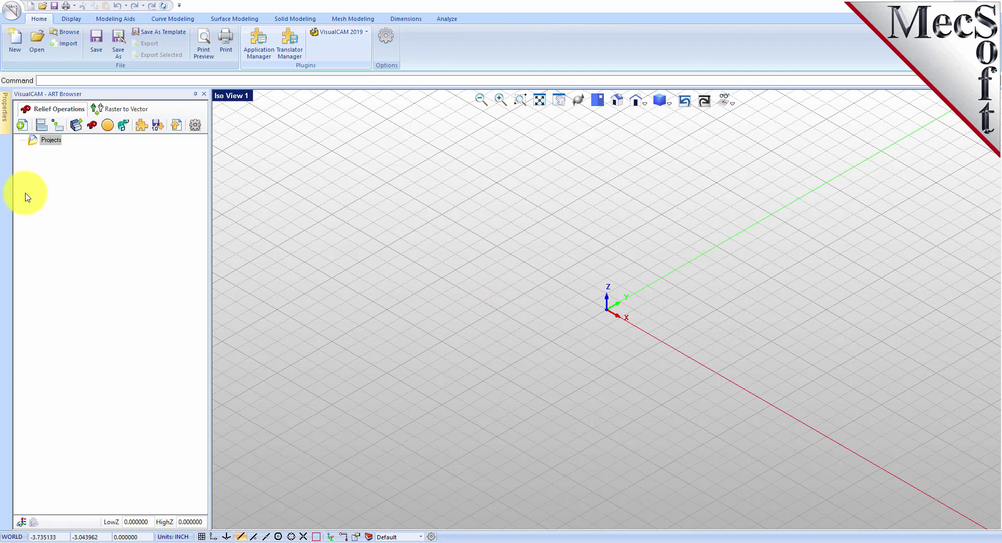
Open ARTQuickStartTutorial.vcp from the QuickStart folder with all file types listed, without loading its CAM system preferences.
click(11, 11)
click(23, 62)
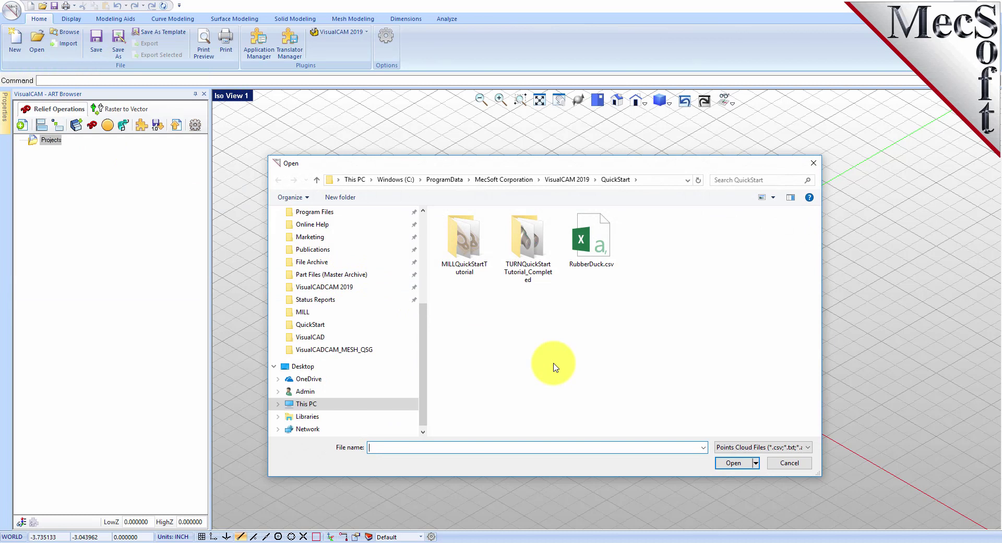
click(749, 447)
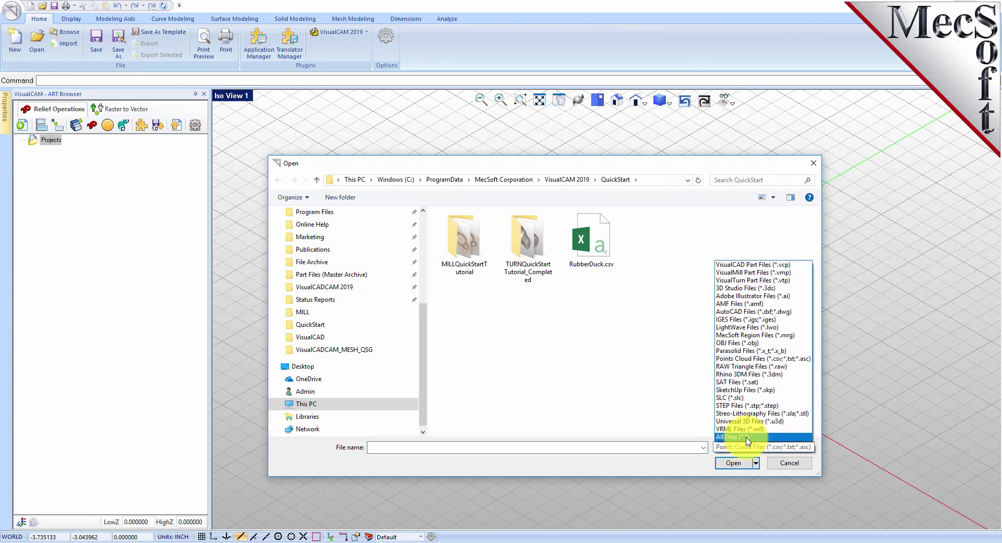
click(747, 437)
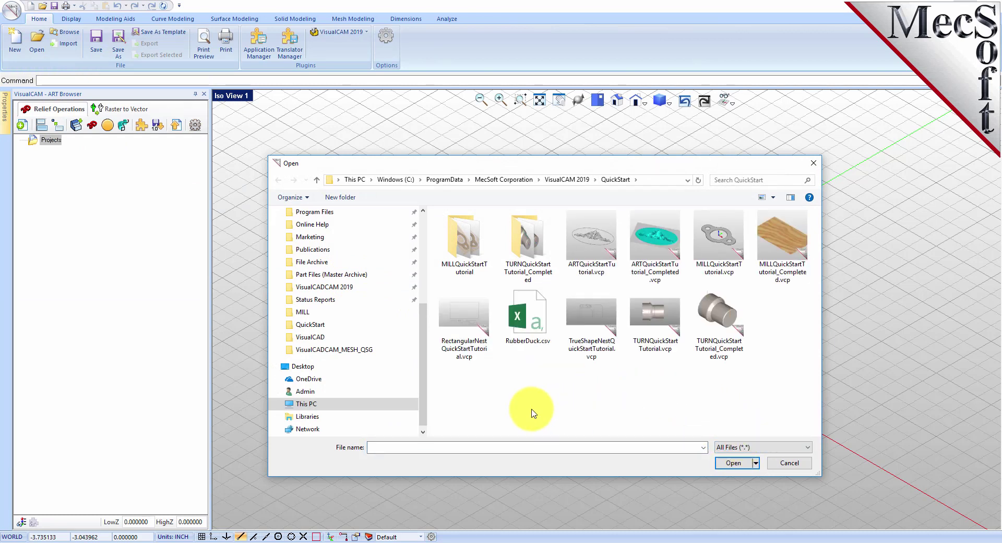
click(597, 256)
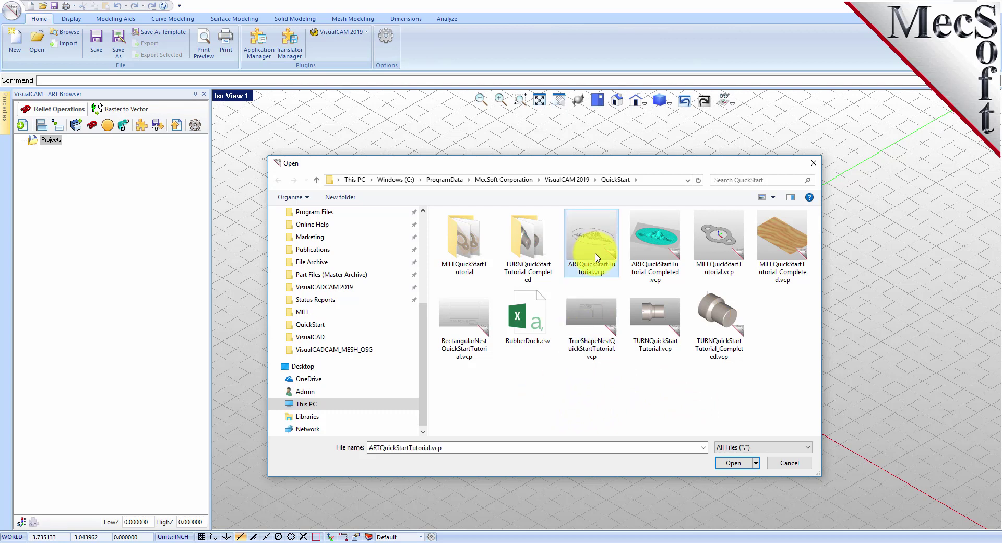
click(733, 463)
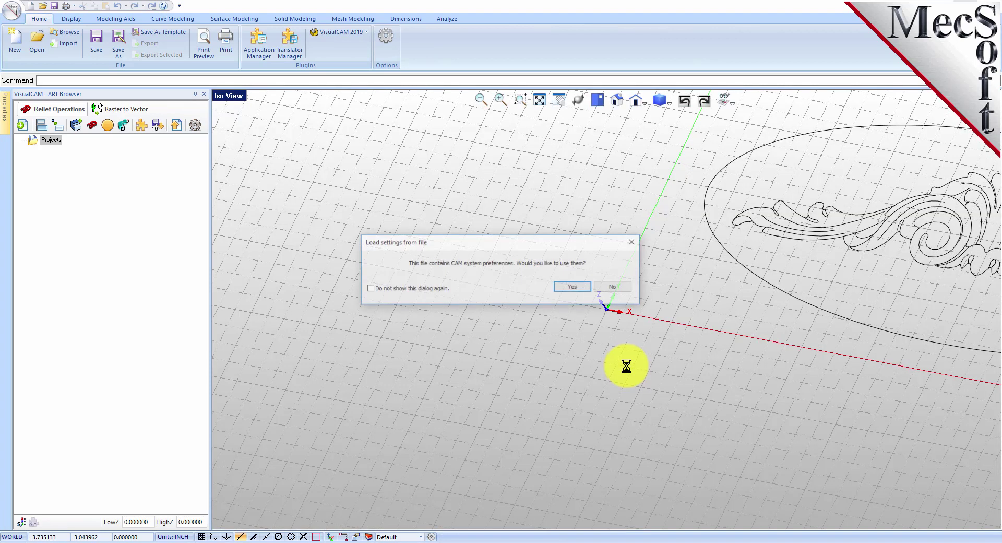
click(617, 286)
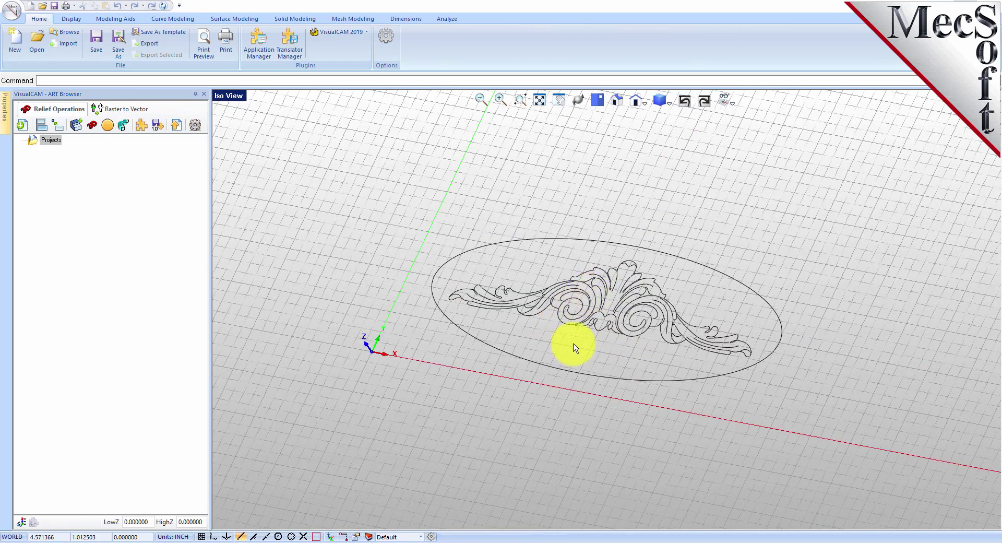
Generate a relief project at origin 0,0 with length 4, width 10, height 0 and Fine resolution at 150 dots/inch.
click(620, 103)
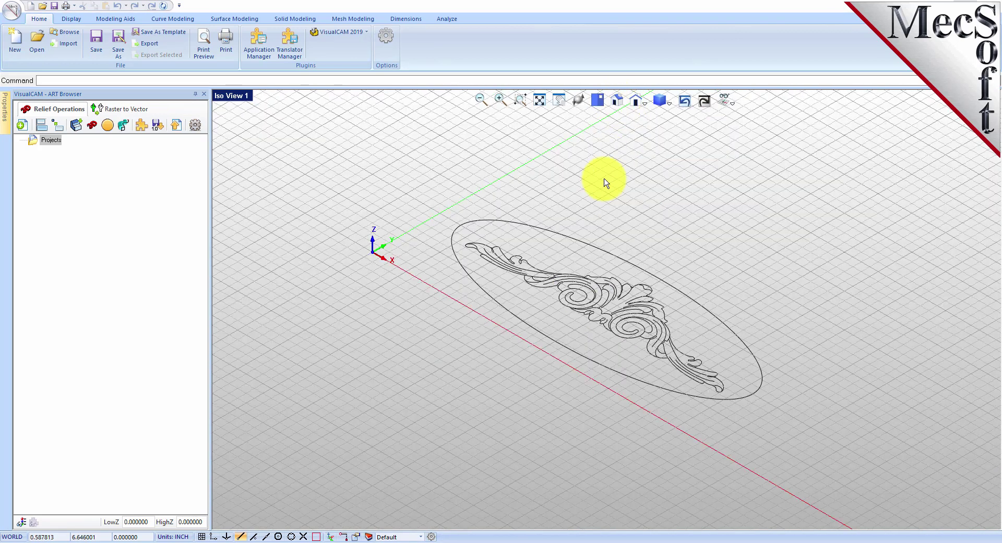
scroll(593, 292, up, 2)
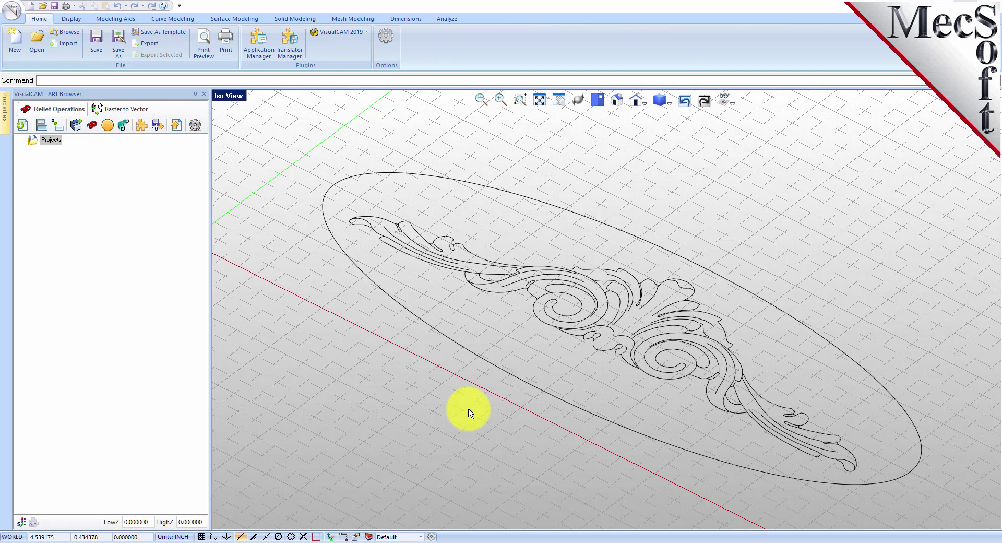
click(23, 128)
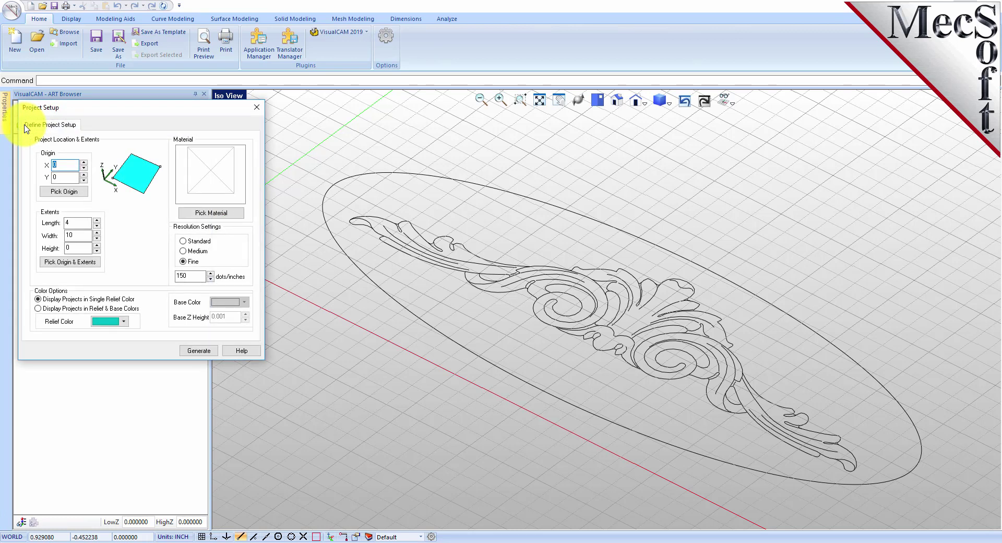
double_click(59, 223)
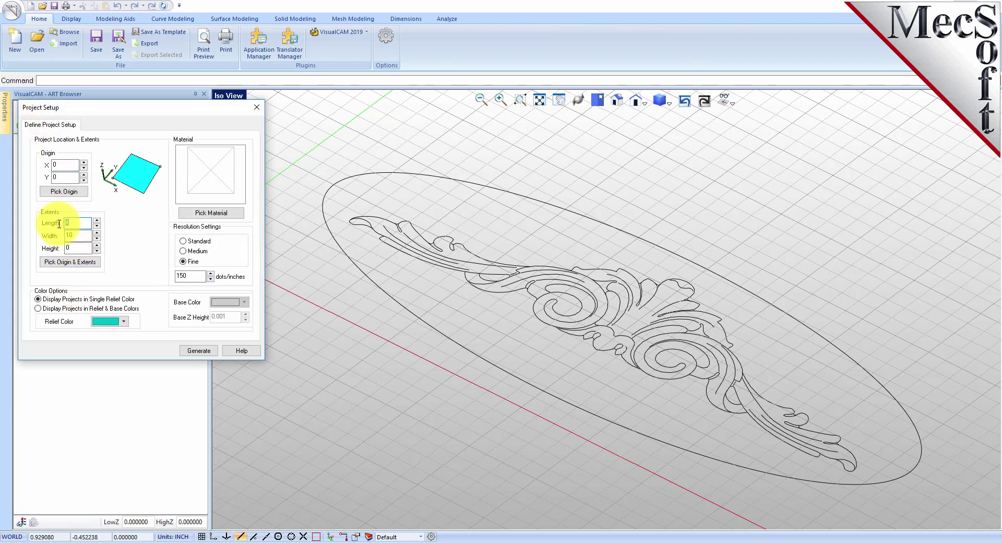
double_click(55, 234)
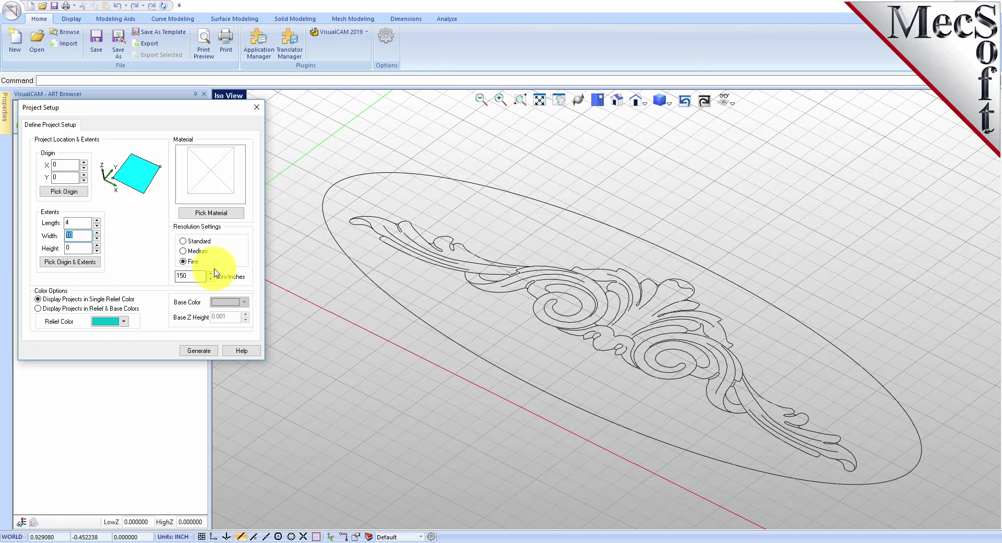
click(182, 262)
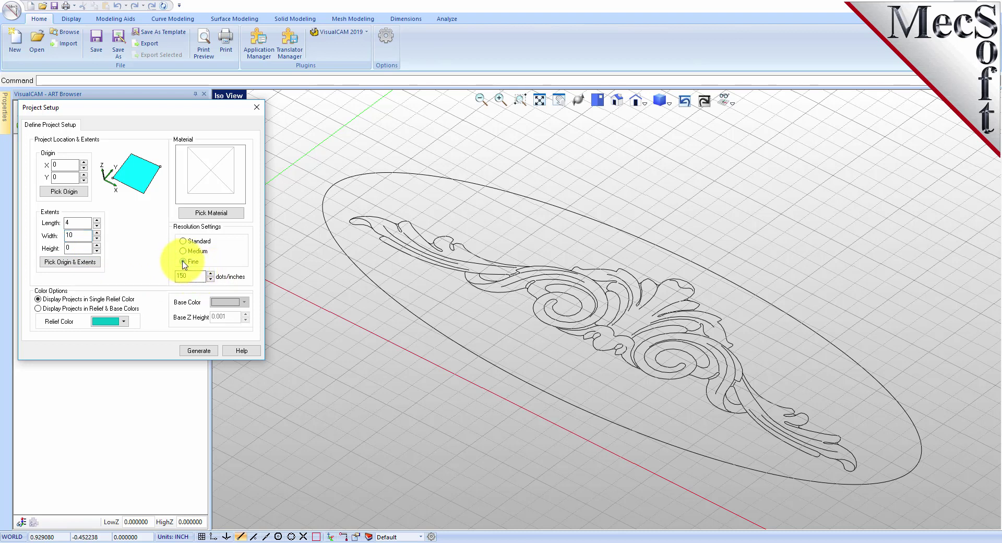
drag(192, 277, 155, 271)
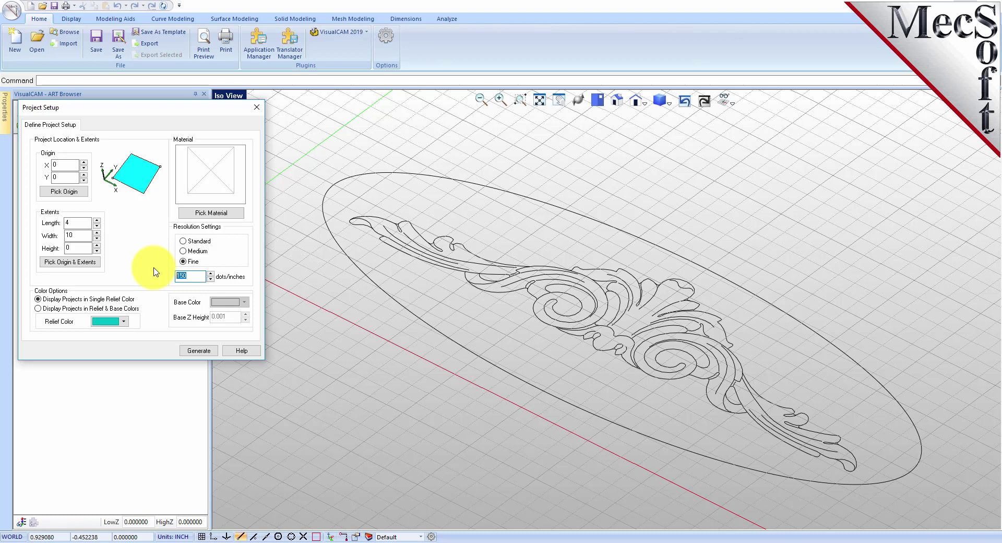
click(199, 351)
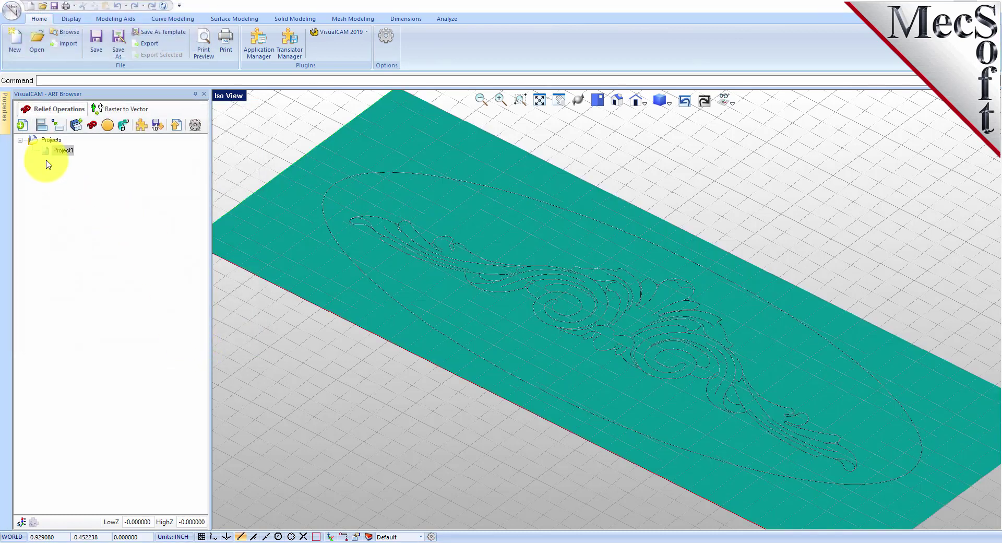
click(60, 150)
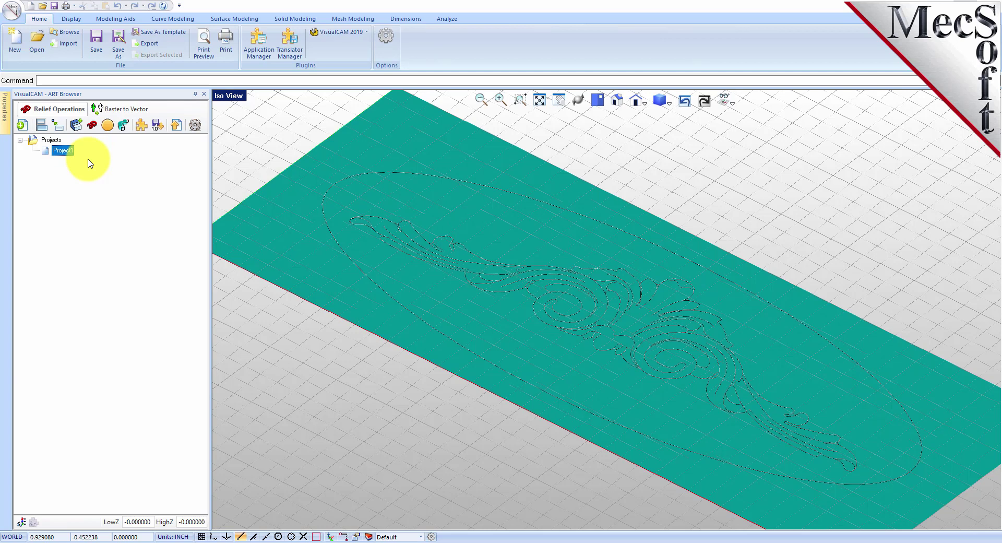
right_click(62, 151)
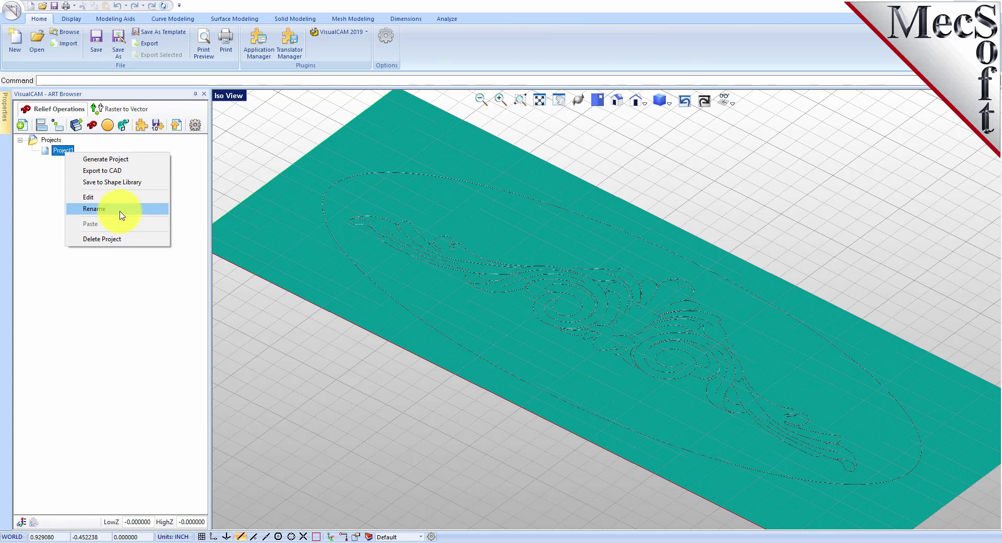
click(193, 194)
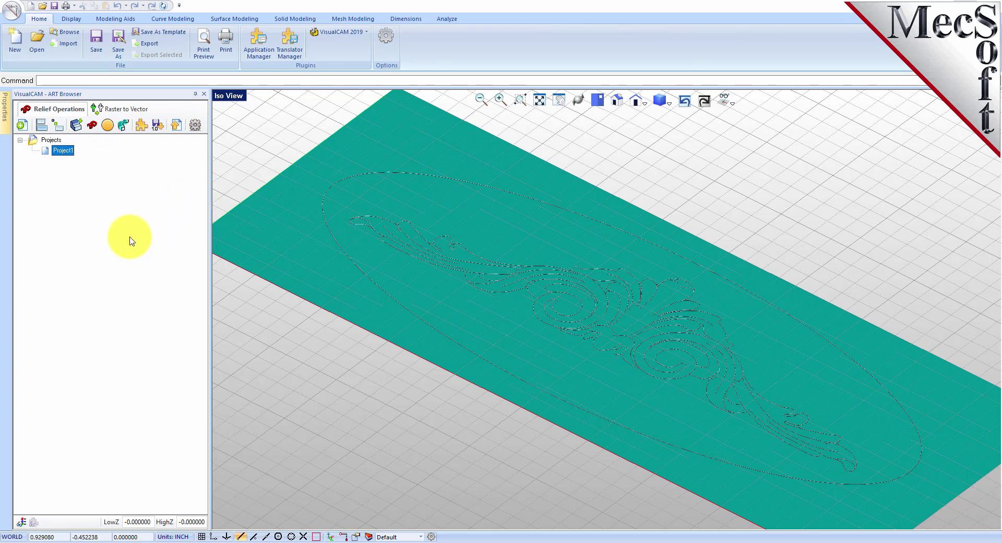
mouse_move(455, 360)
middle_down()
mouse_move(457, 287)
mouse_move(458, 340)
mouse_move(452, 293)
mouse_move(443, 368)
middle_up()
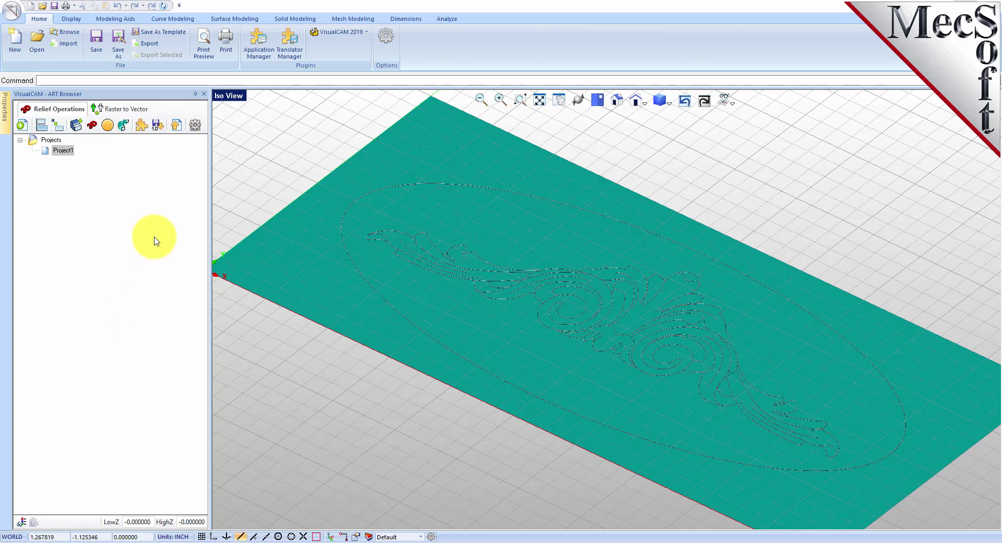
Set up a Sweep operation of type Add and enlarge its rounded cross-section to a radius of about 0.28.
click(126, 130)
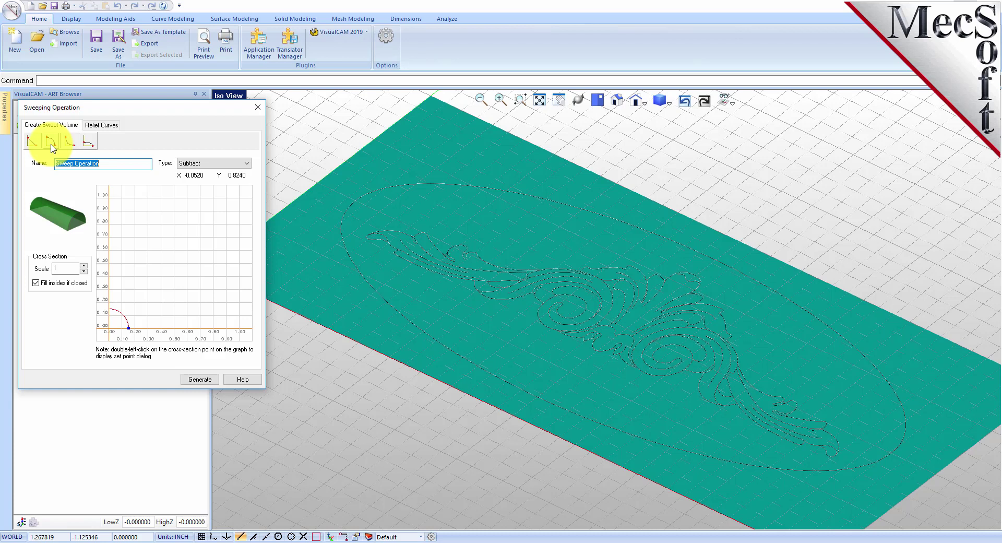
click(244, 163)
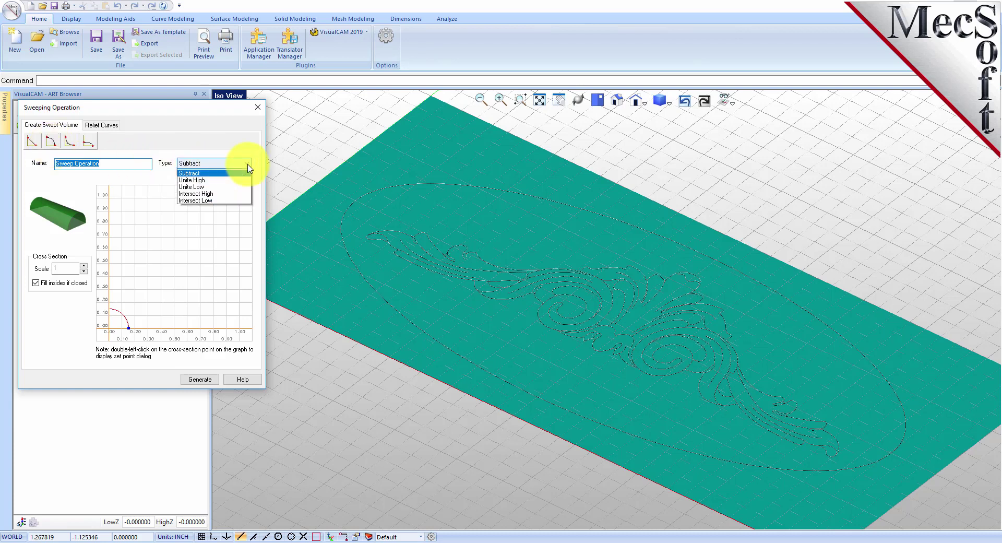
click(205, 173)
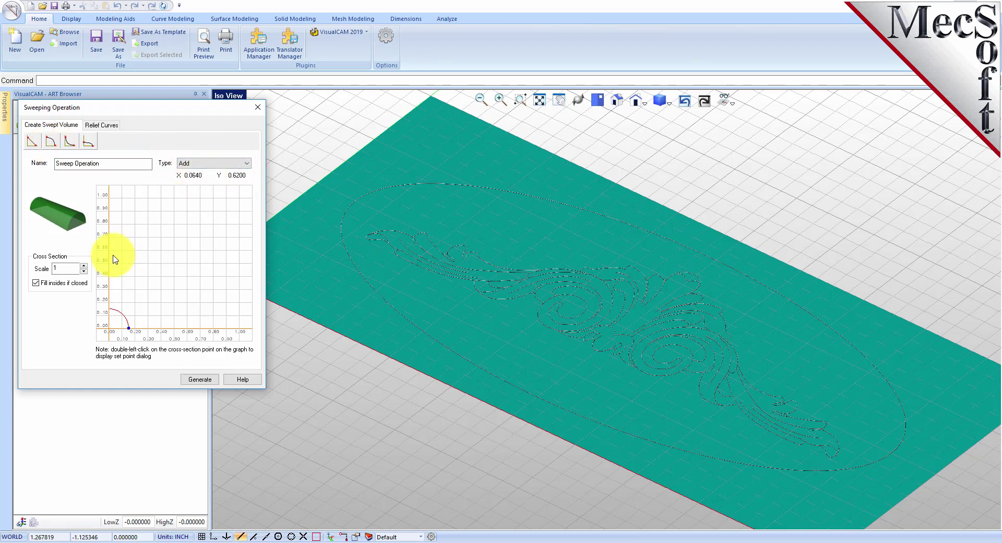
double_click(66, 267)
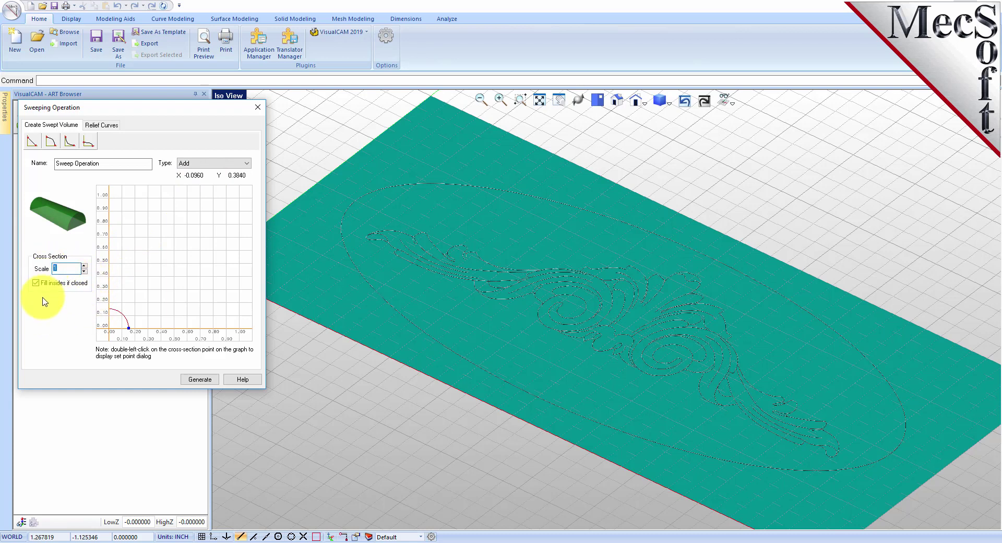
drag(130, 332, 148, 342)
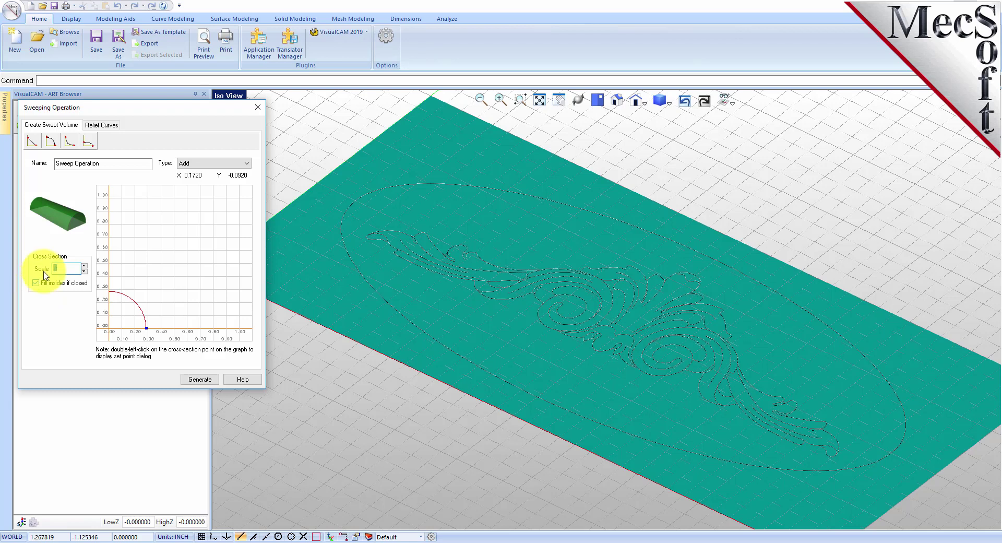
Assign the outer ellipse as the sweep's border curve and generate the swept relief.
click(107, 125)
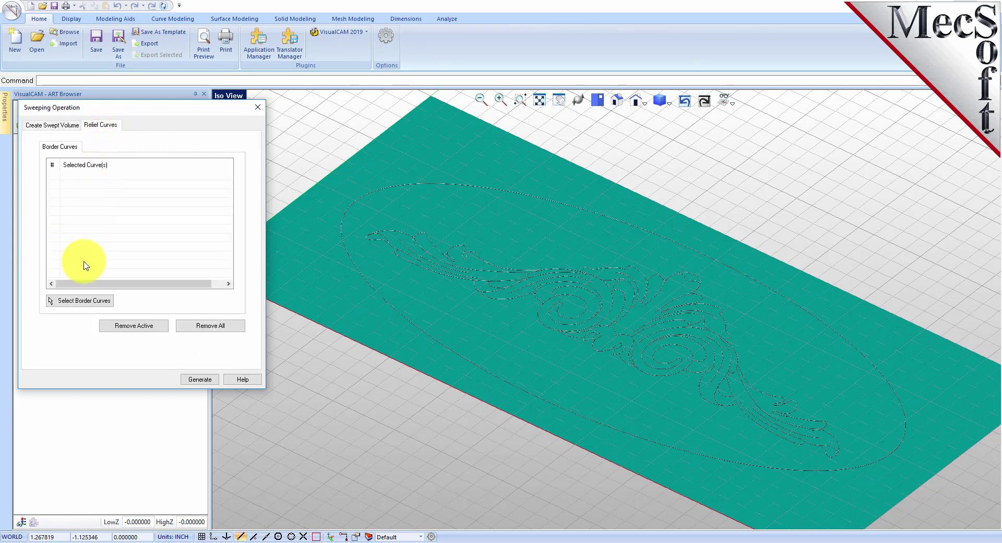
click(84, 301)
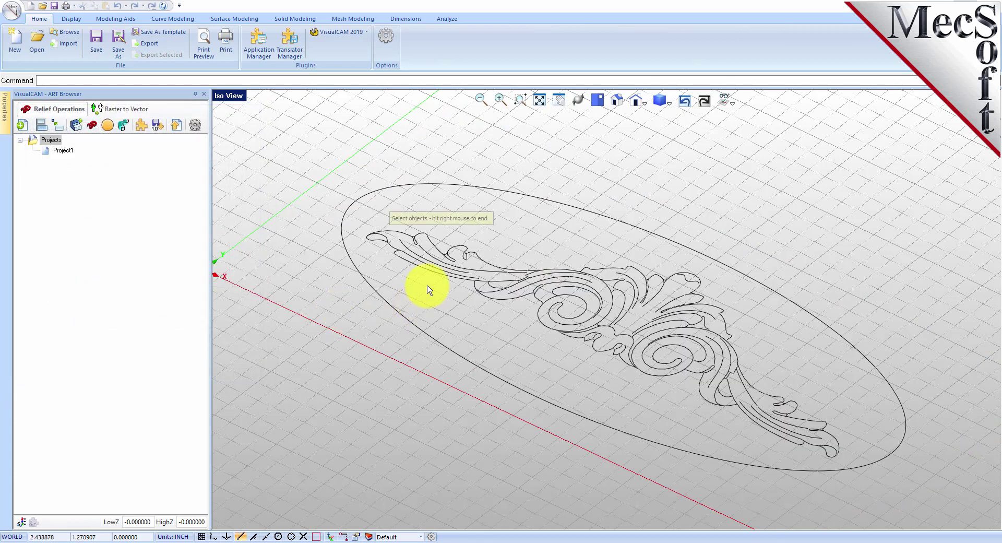
click(522, 194)
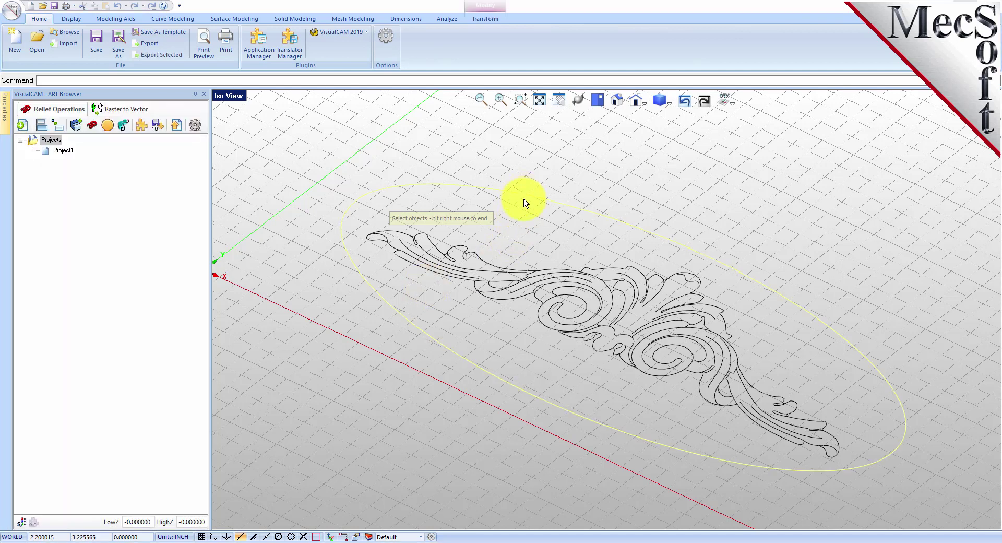
right_click(525, 219)
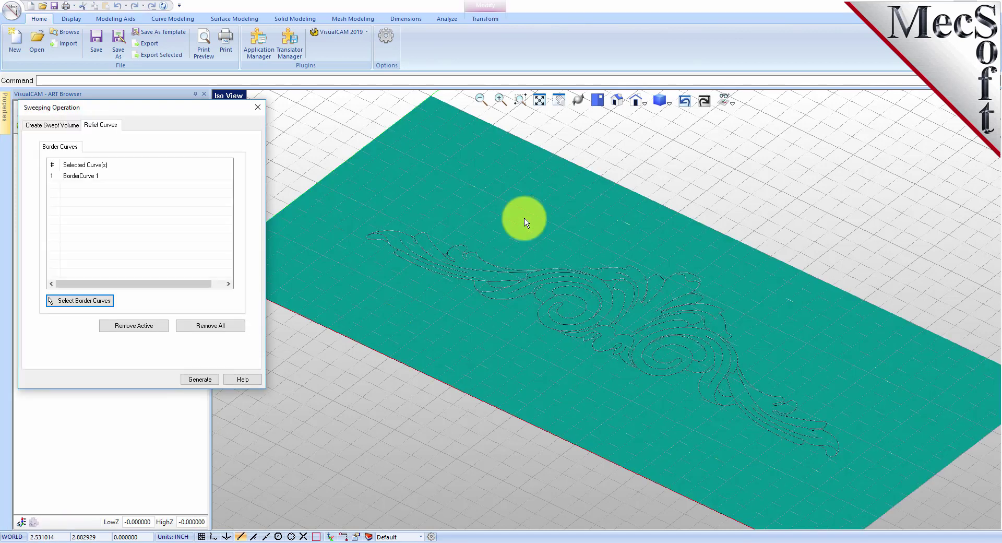
click(85, 176)
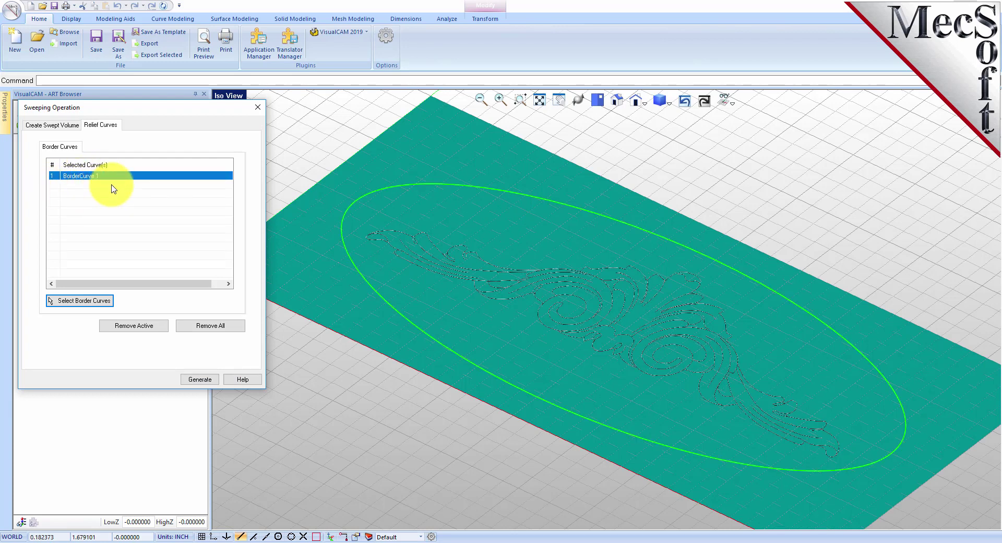
click(200, 380)
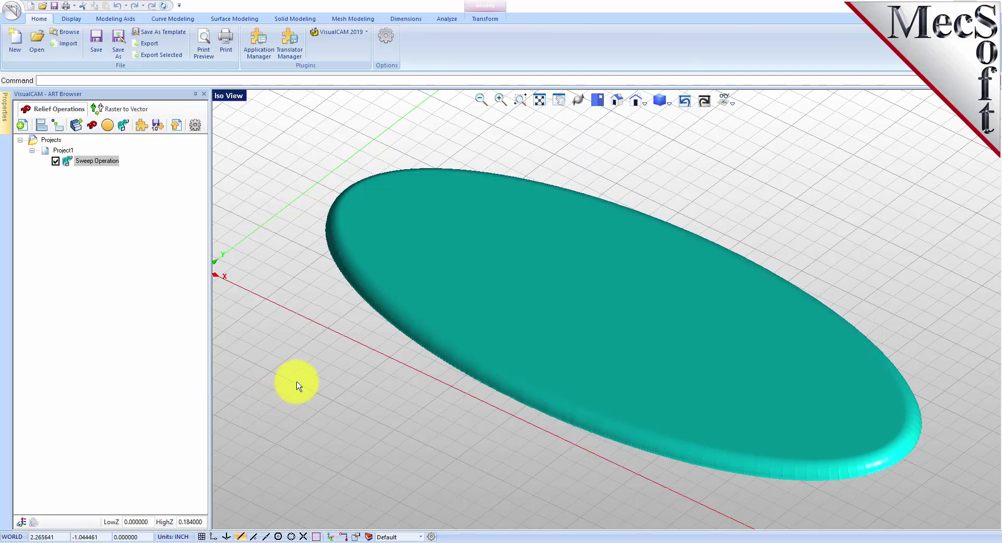
Start a Puffing operation following the Sweep Operation and apply the round profile preset to it.
mouse_move(494, 409)
middle_down()
mouse_move(501, 461)
mouse_move(502, 412)
middle_up()
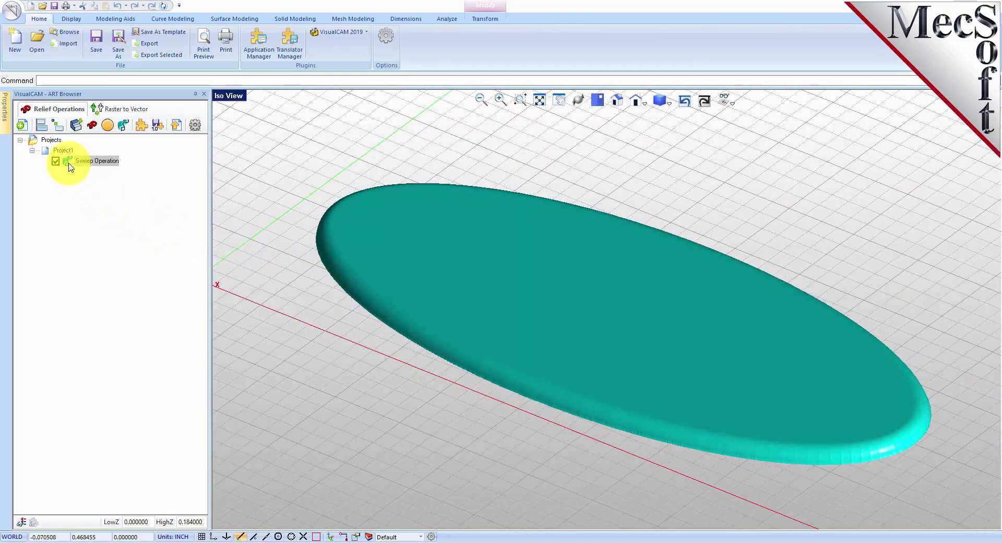
click(67, 161)
scroll(606, 336, up, 3)
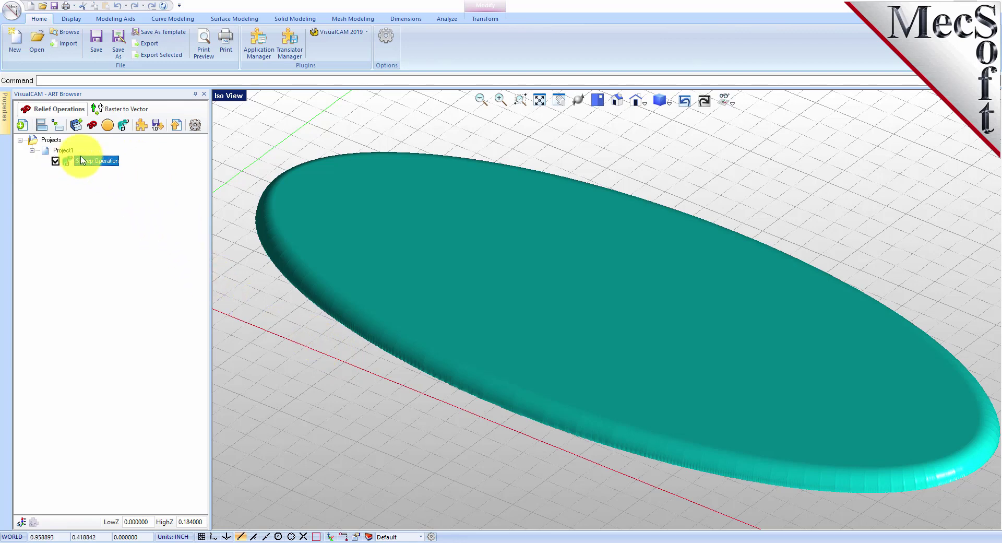
click(108, 129)
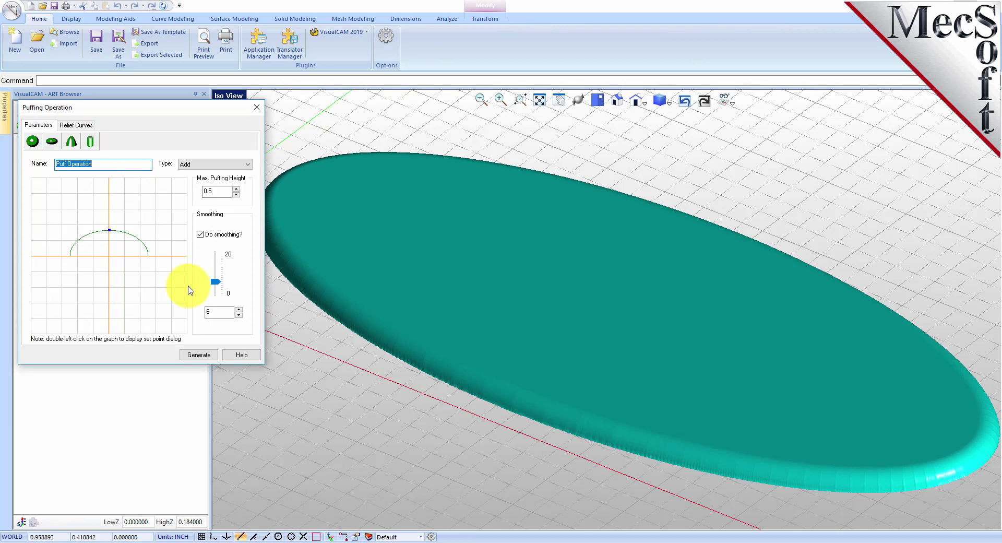
click(32, 142)
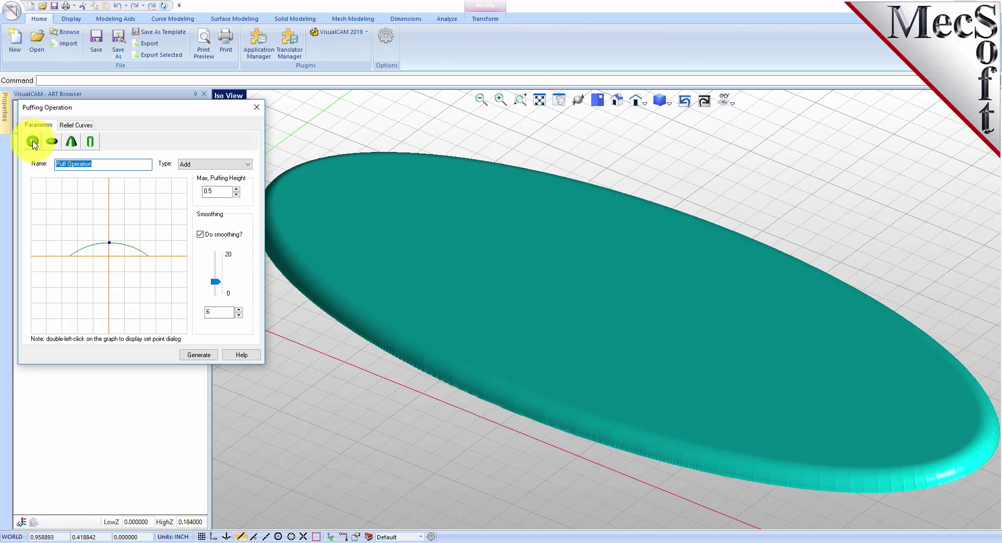
Raise the peak of the puff's arc profile, keeping type Add, maximum puffing height 0.5 and smoothing enabled at 6.
click(198, 164)
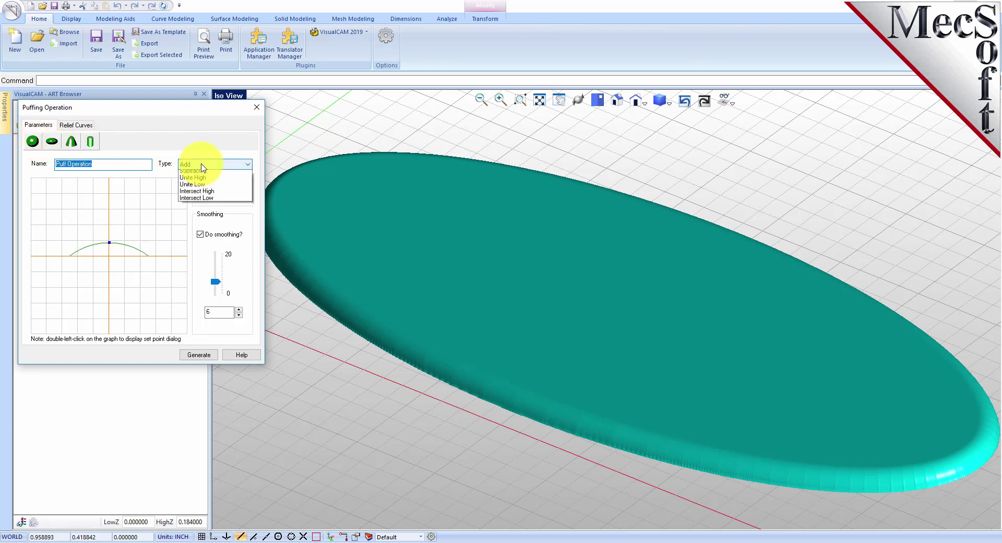
click(197, 178)
drag(223, 191, 200, 194)
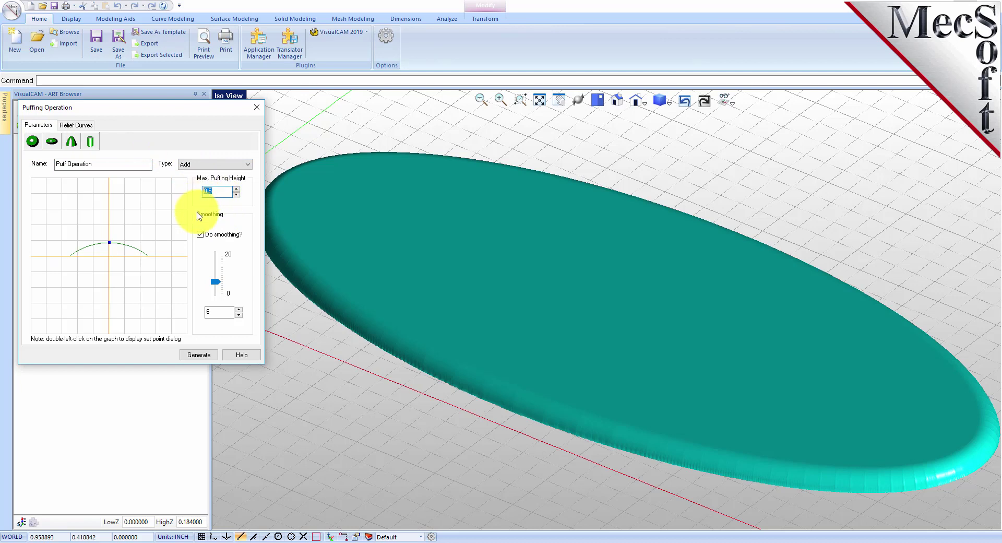
drag(109, 242, 110, 229)
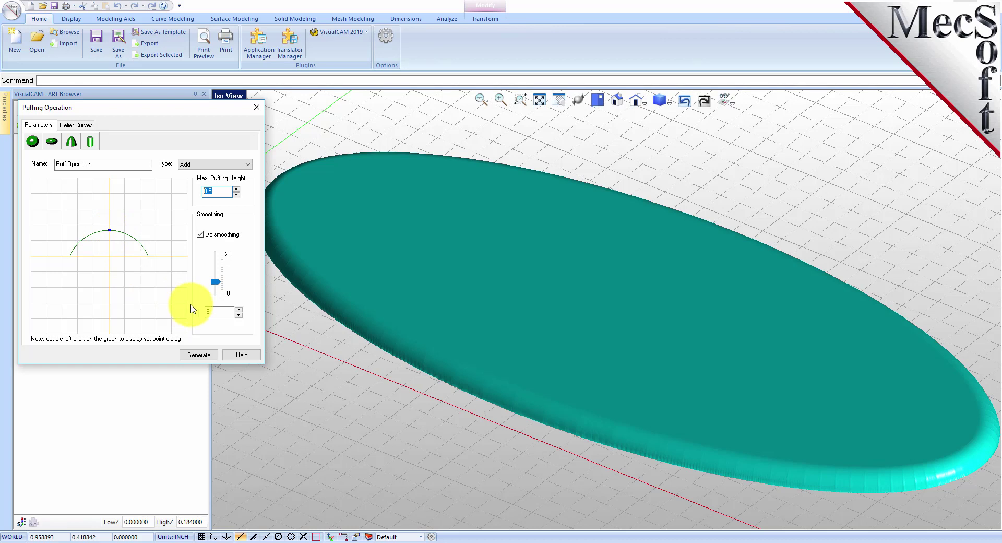
click(200, 235)
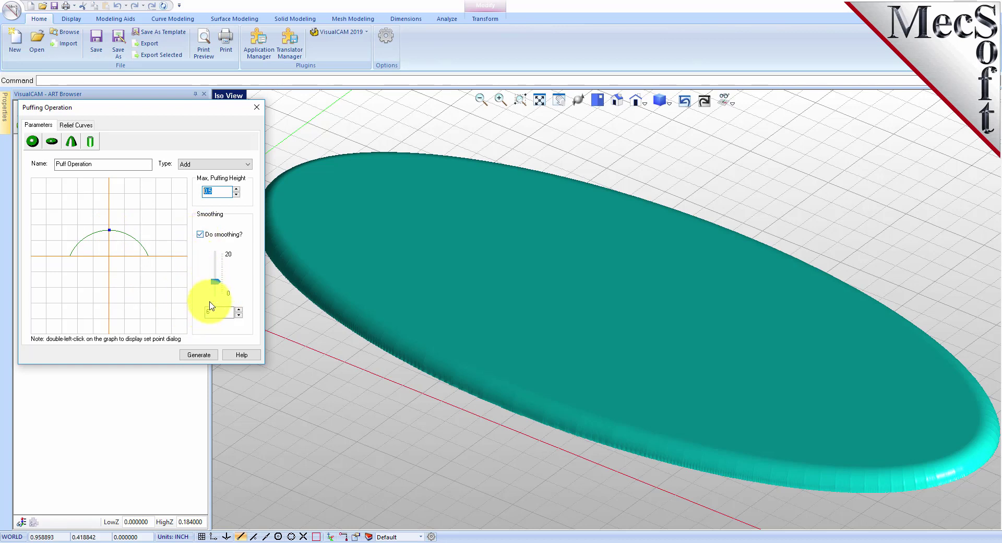
drag(222, 311, 194, 311)
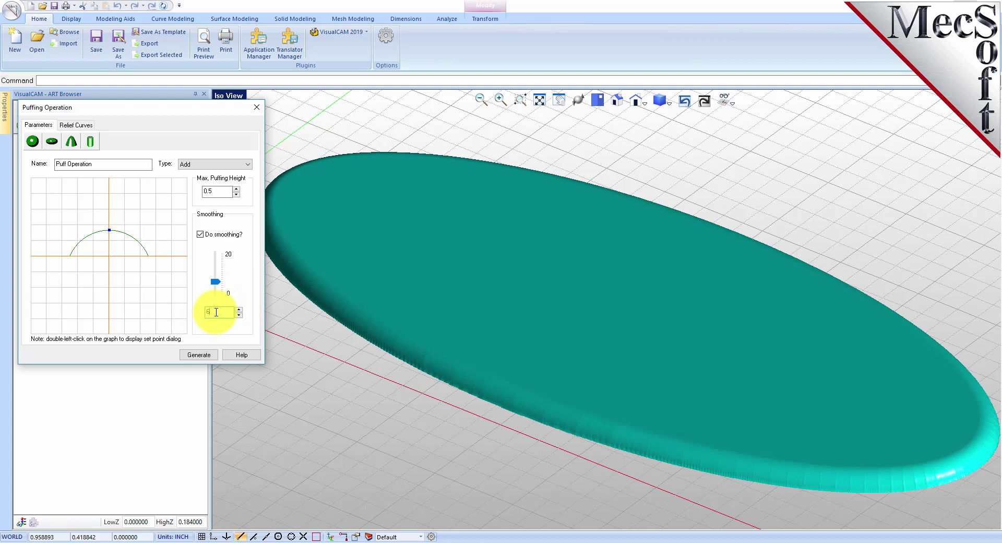
Replace the puff's oval border curve with the outer outline of the scroll ornament.
click(82, 127)
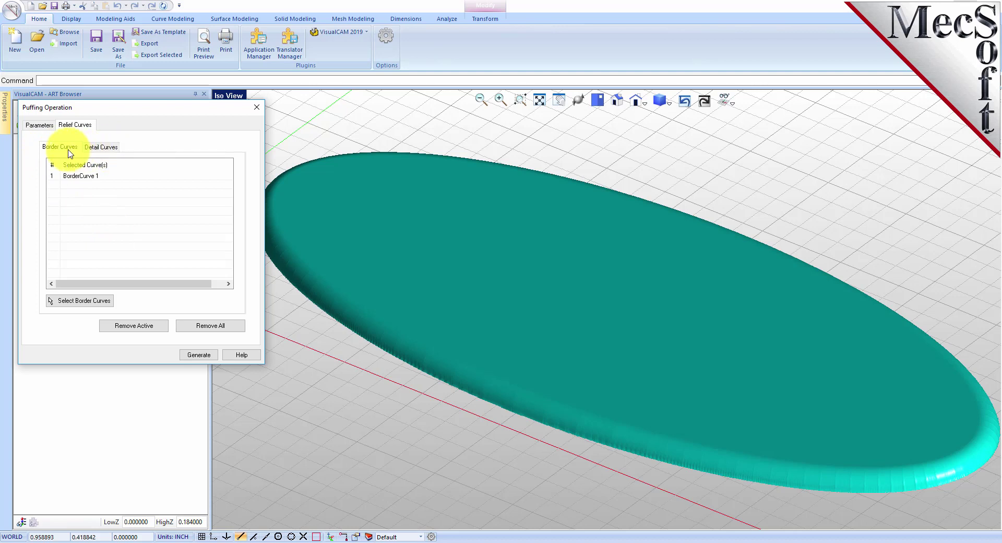
click(82, 180)
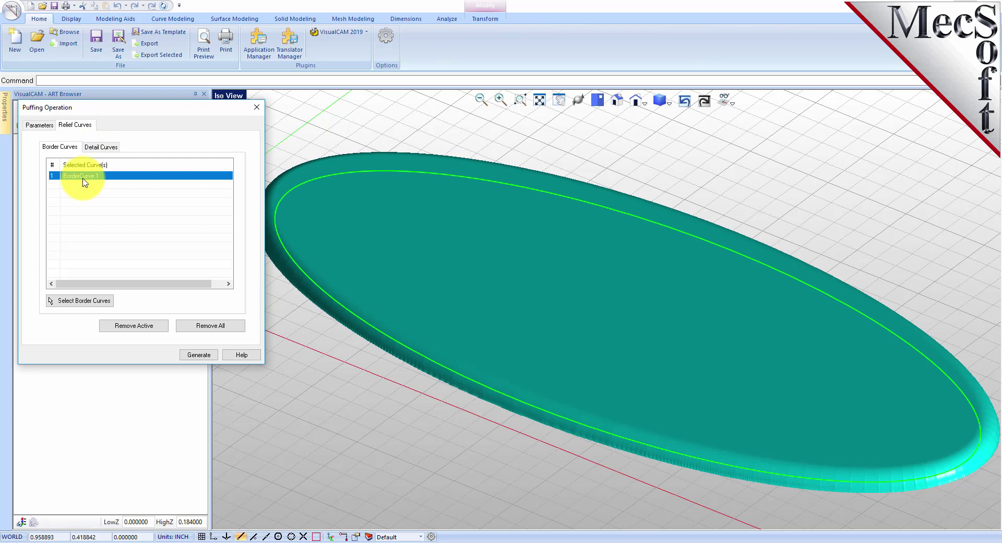
click(130, 326)
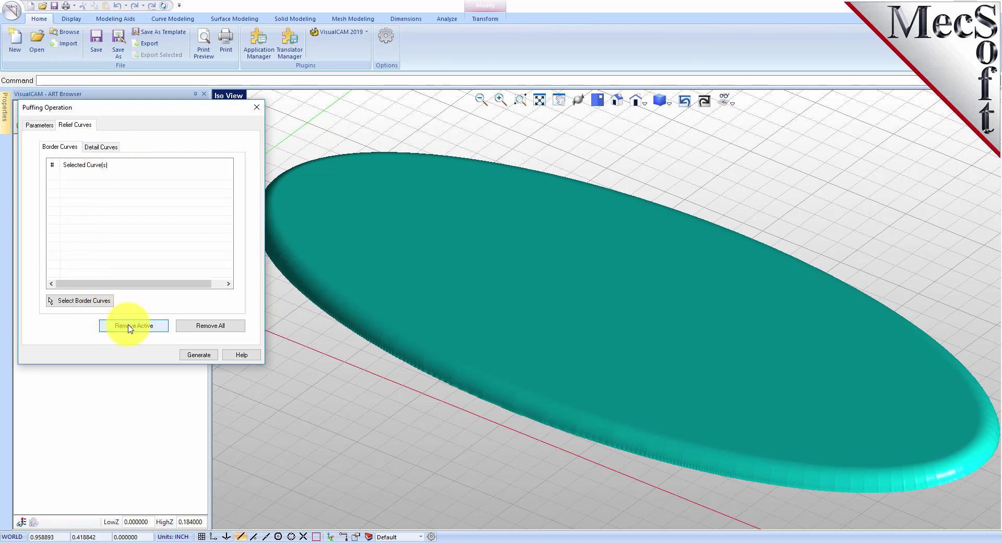
click(77, 302)
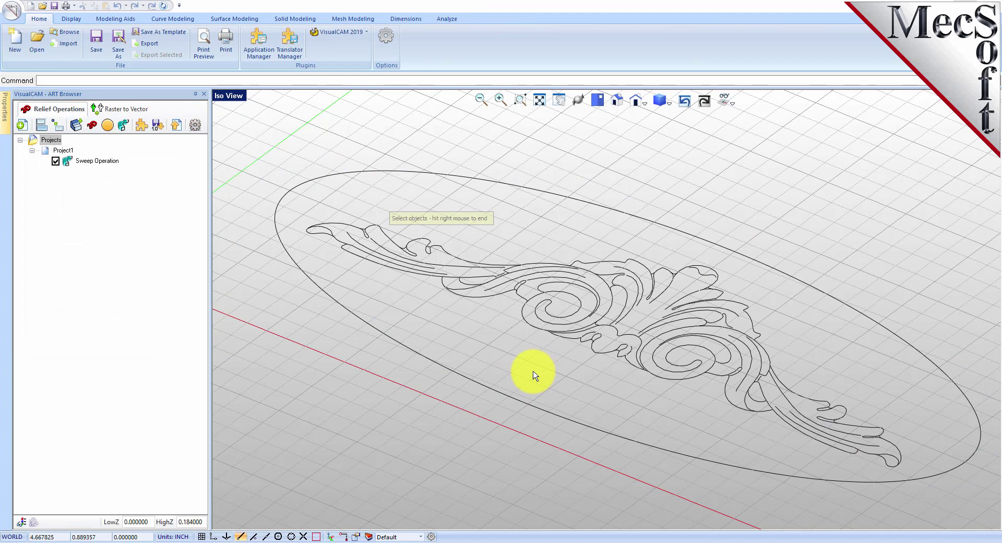
click(452, 260)
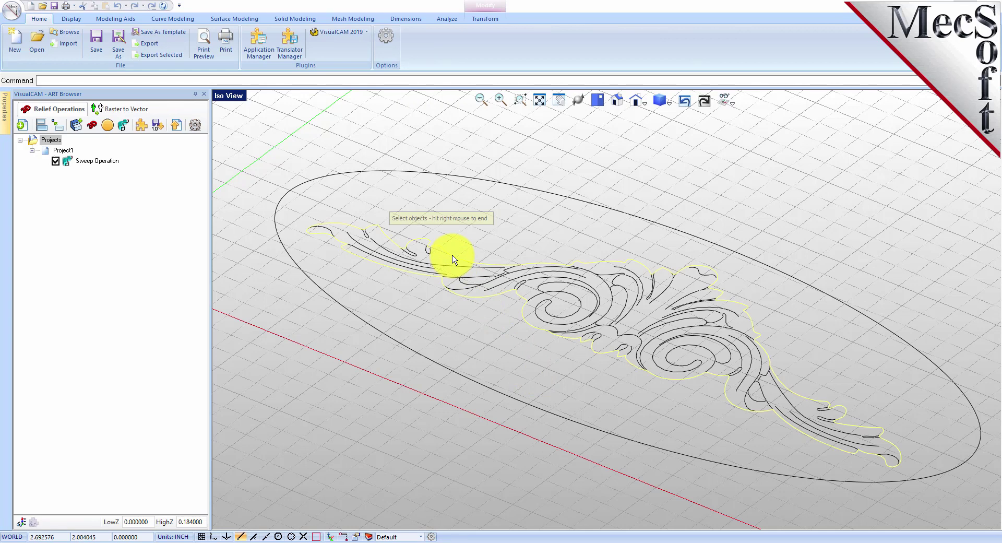
right_click(532, 250)
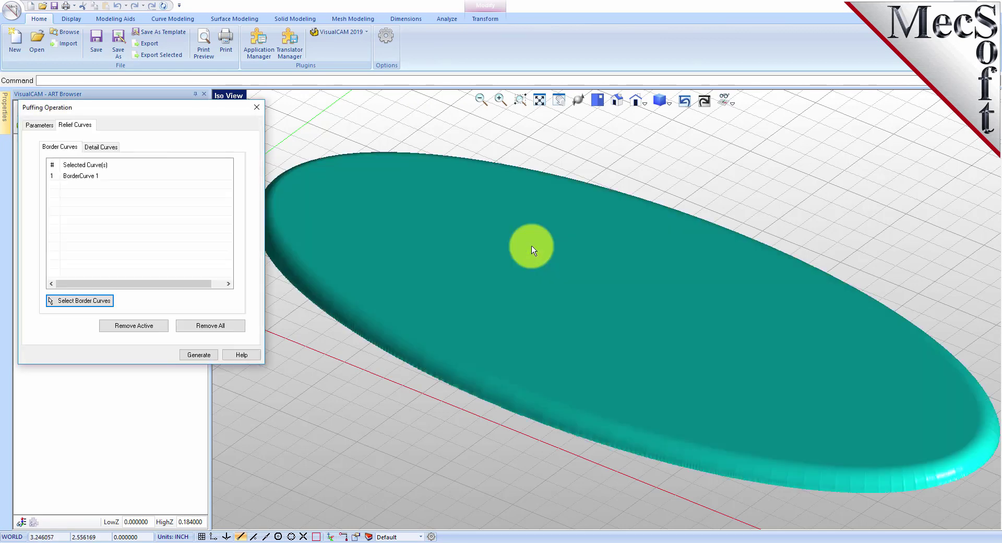
click(87, 177)
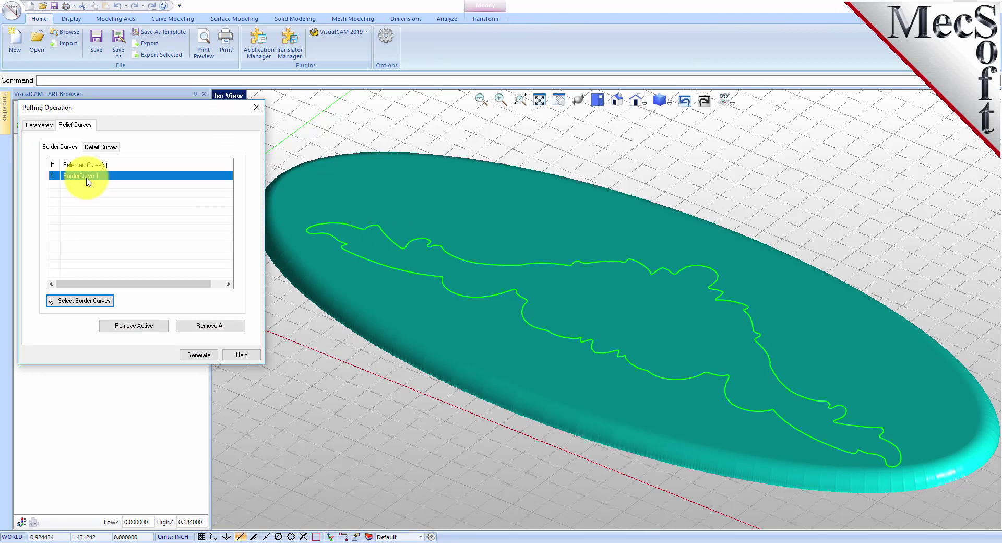
Assign all inner curves of the scroll ornament as the puff's detail curves, excluding the ornament's outer outline.
click(100, 148)
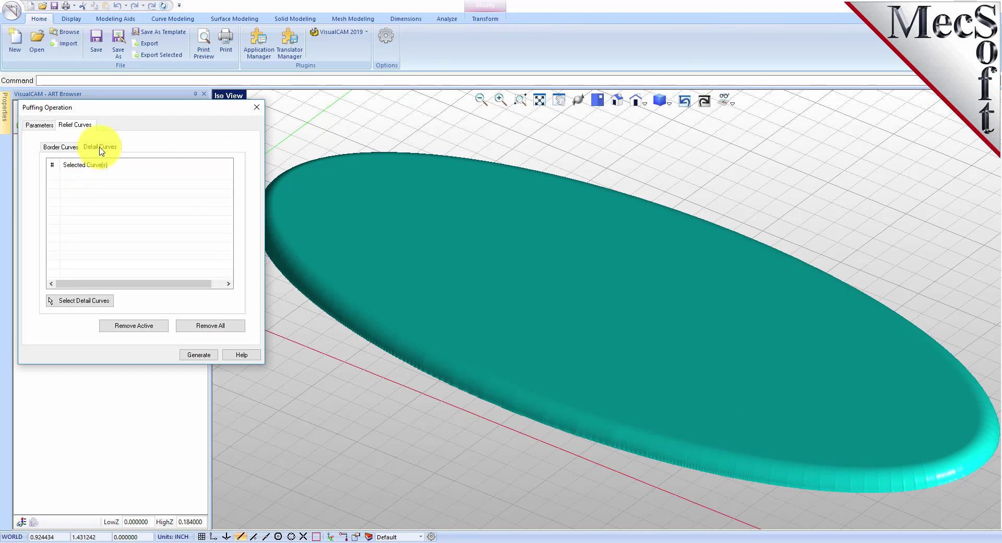
click(86, 302)
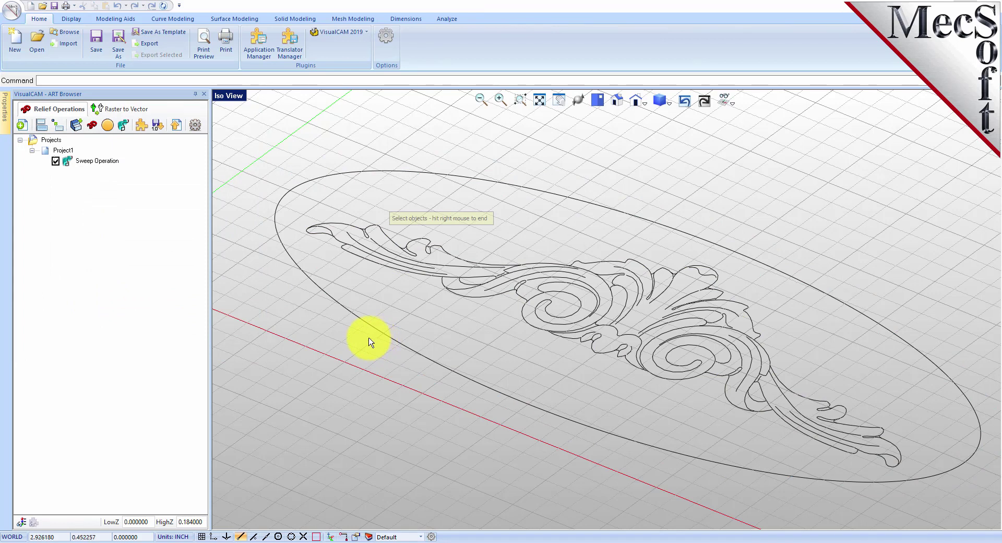
drag(255, 146, 926, 518)
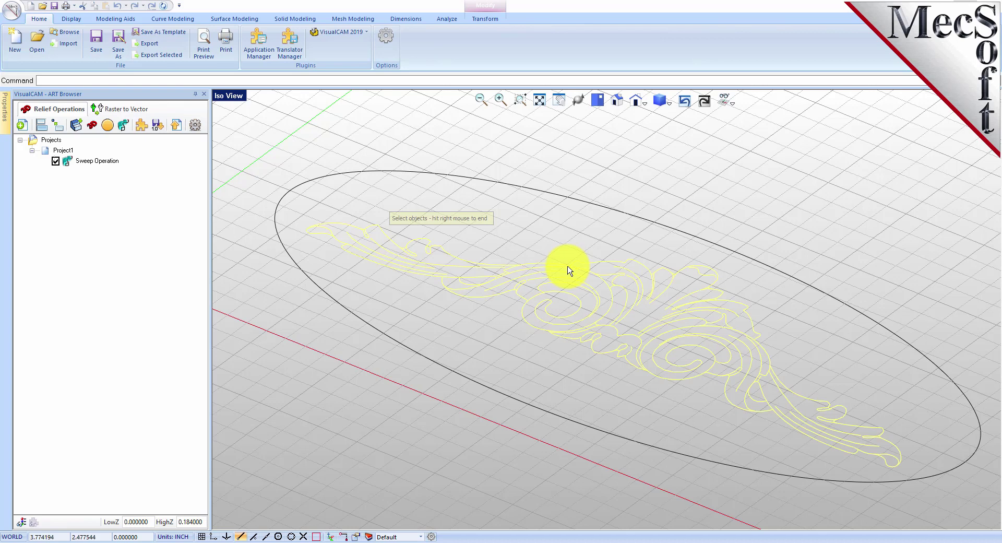
click(457, 262)
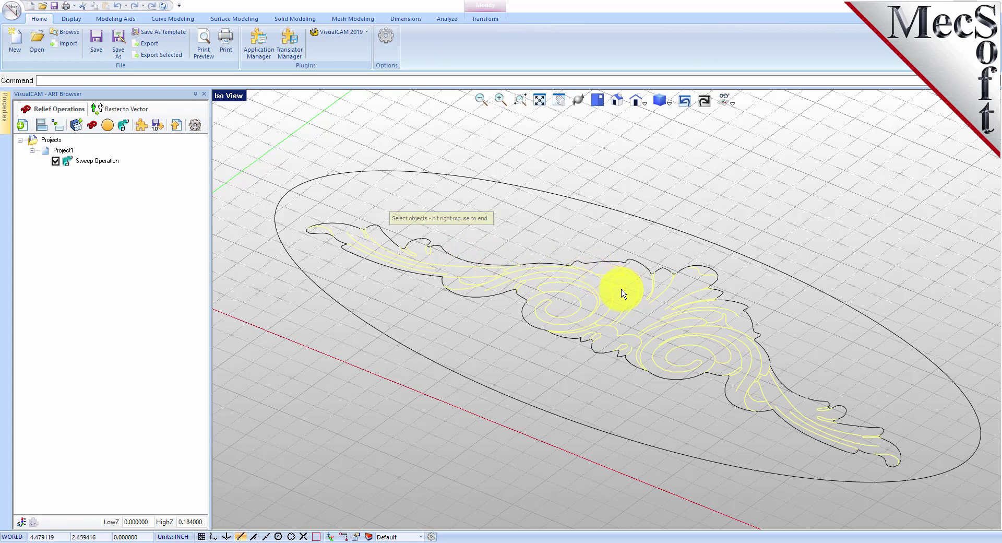
right_click(567, 226)
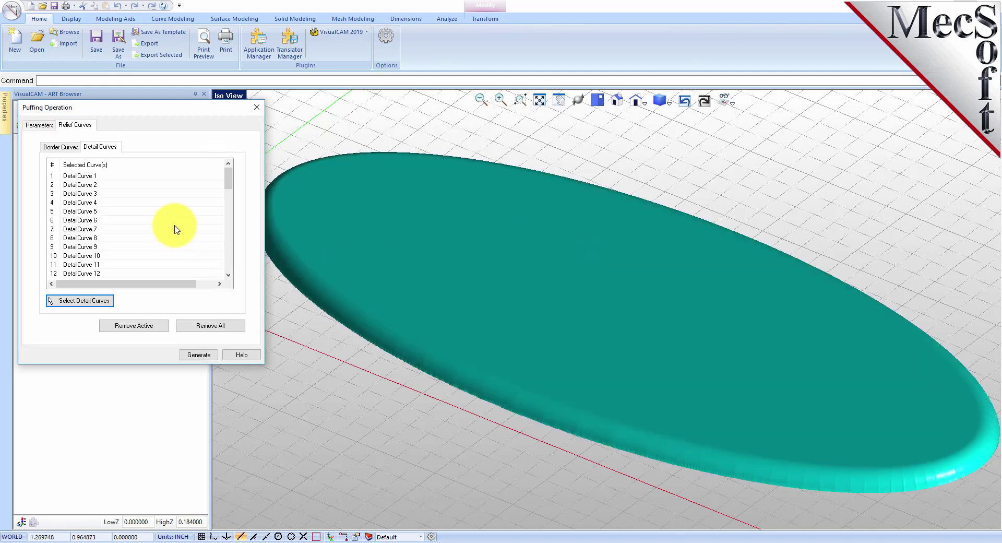
Check the puff's detail curves by highlighting the first few list entries on the model.
click(81, 176)
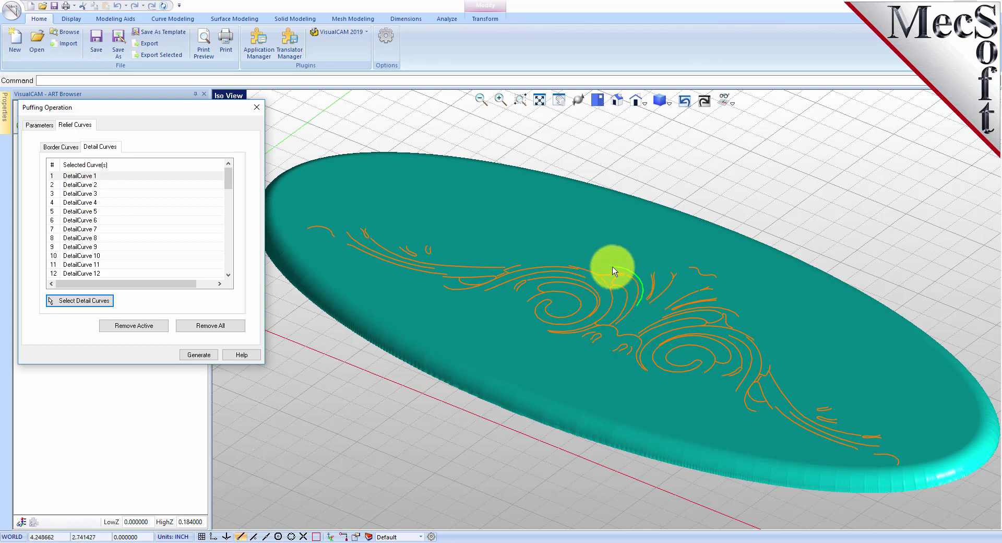
click(98, 185)
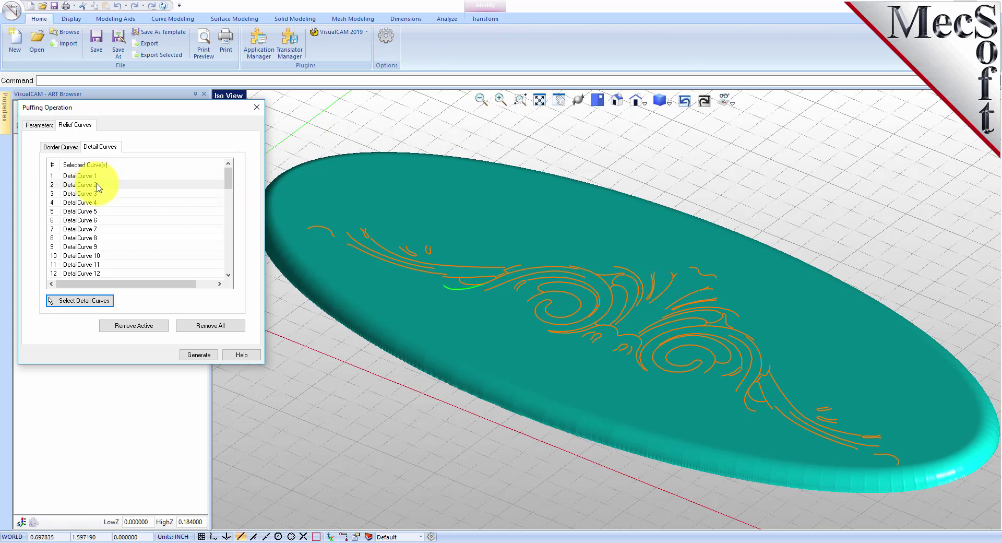
click(97, 193)
click(97, 203)
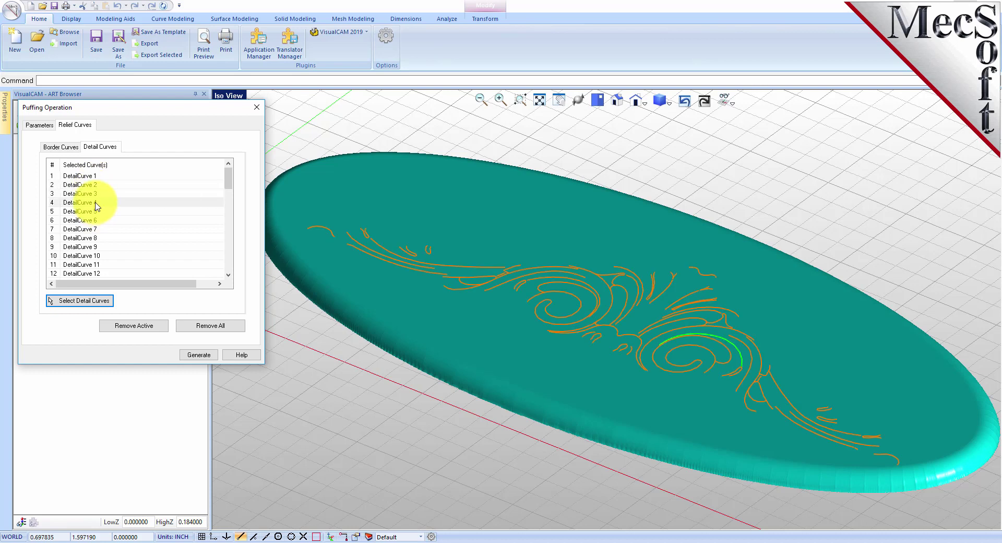
click(102, 177)
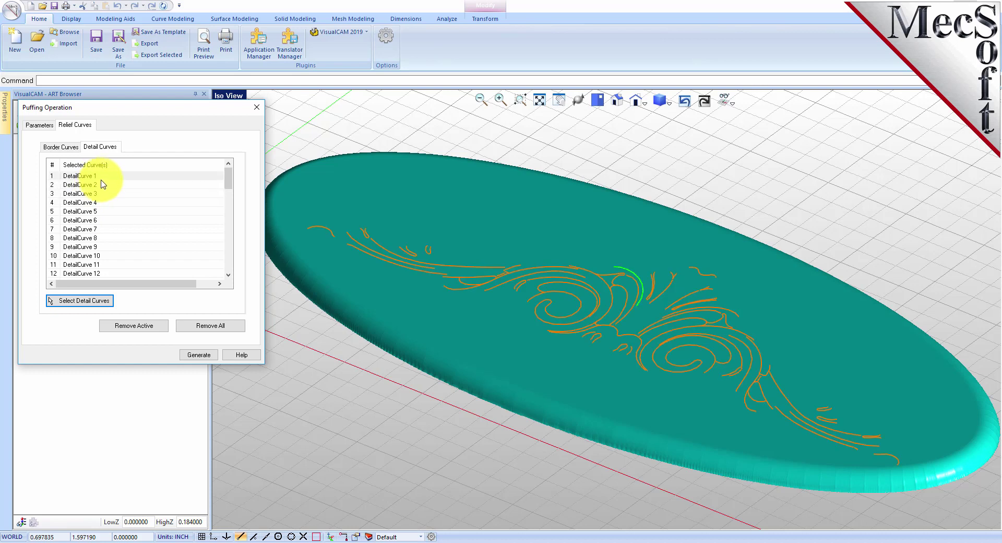
ctrl+click(100, 185)
ctrl+click(100, 193)
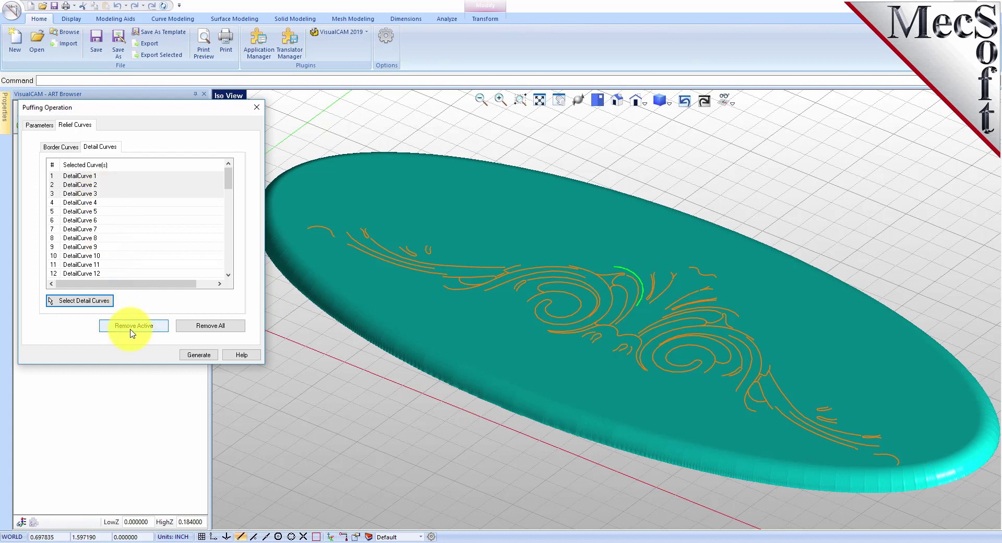
click(93, 178)
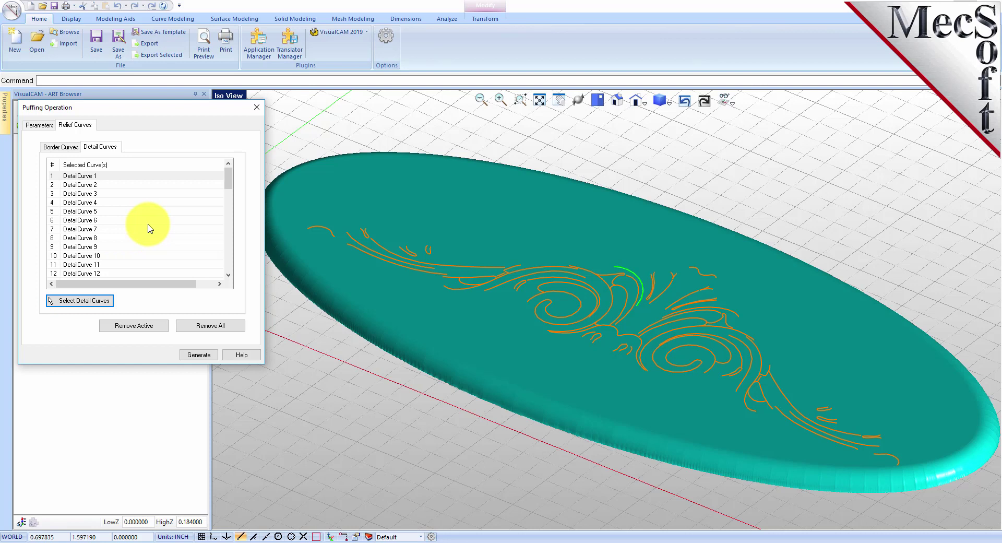
Generate the puffed ornament relief and inspect its scrollwork up close from several angles.
click(201, 355)
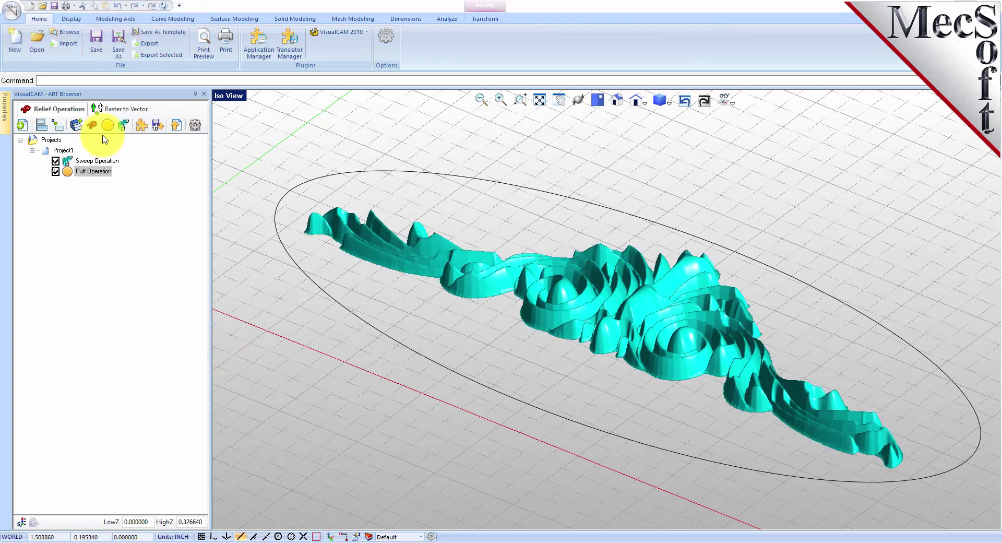
scroll(693, 401, up, 5)
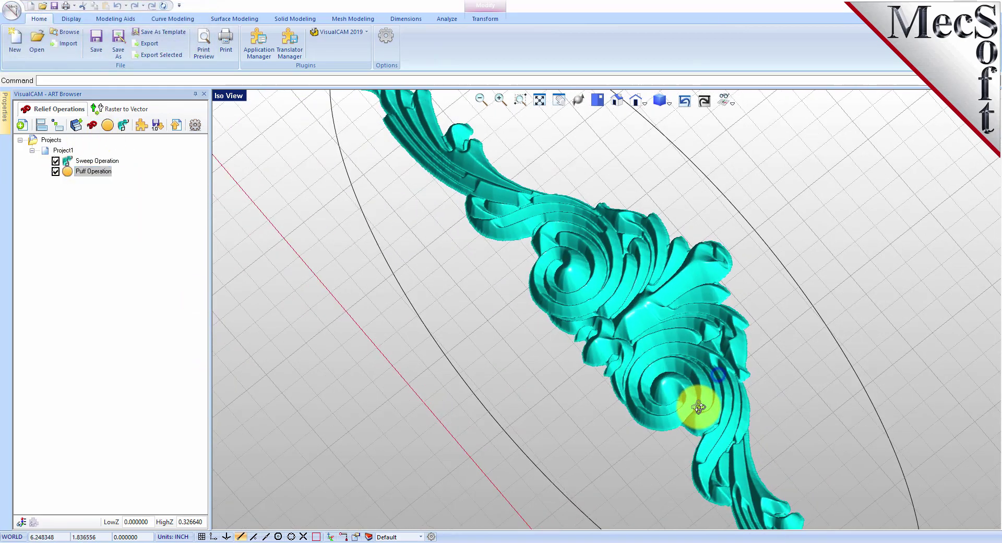
middle_drag(692, 426, 720, 374)
scroll(636, 349, up, 5)
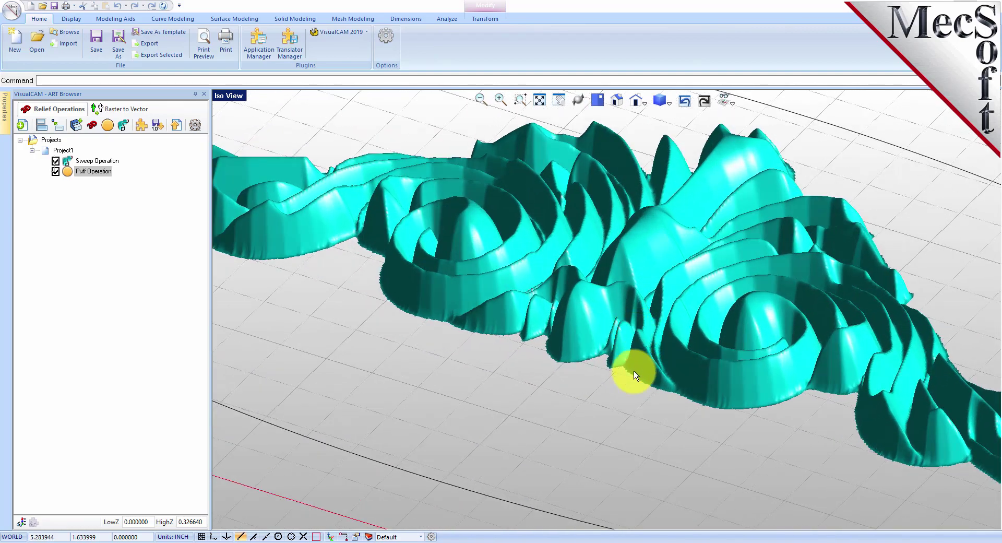
mouse_move(639, 362)
middle_down()
mouse_move(655, 355)
mouse_move(637, 314)
mouse_move(646, 351)
middle_up()
scroll(646, 351, down, 5)
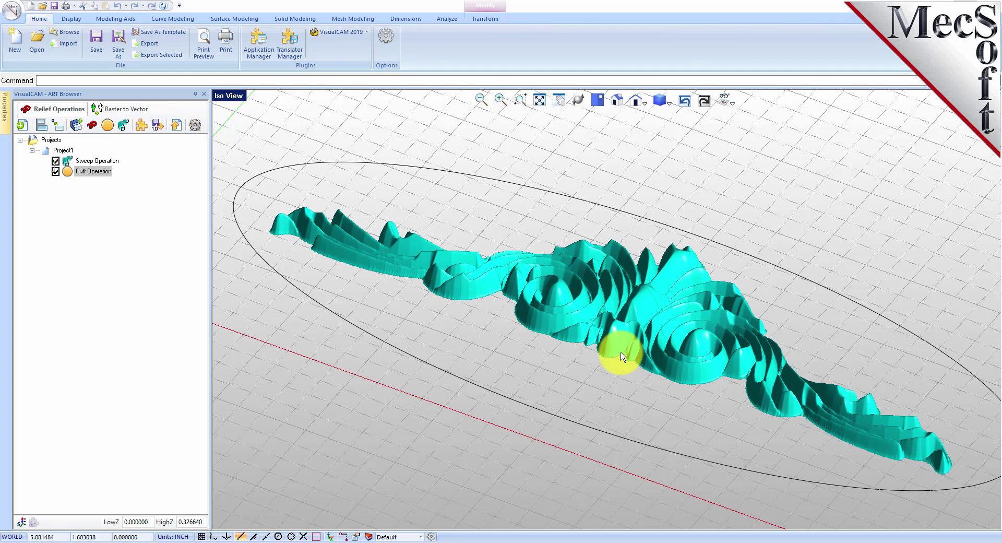
Start a 3D Relief operation following the Puff Operation and load Texture.jpg from the QuickStart folder as its image.
click(69, 173)
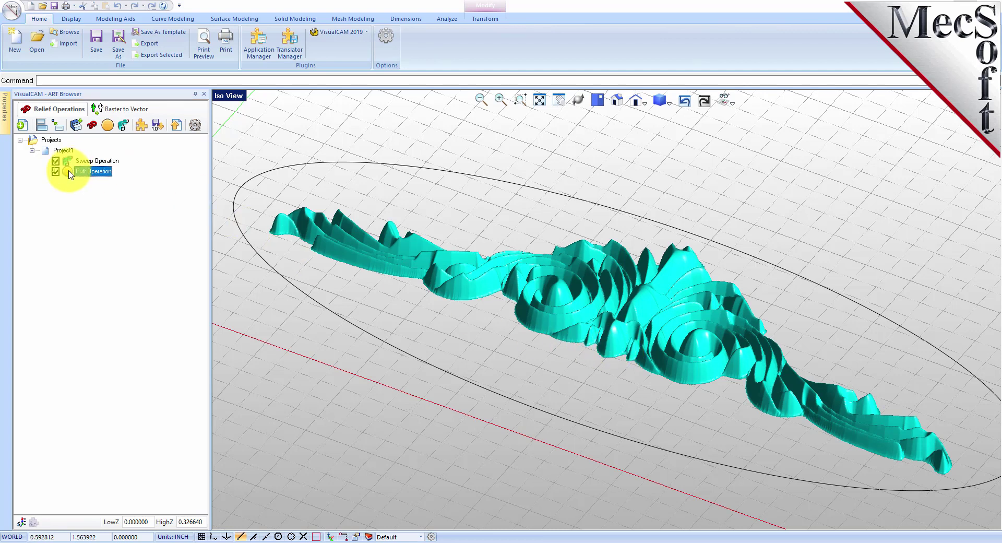
click(95, 130)
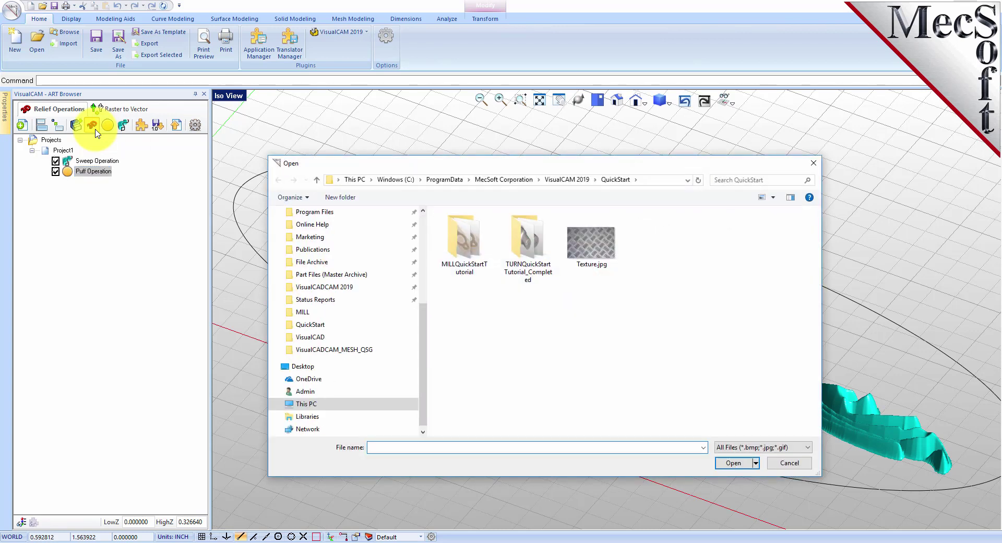
click(589, 259)
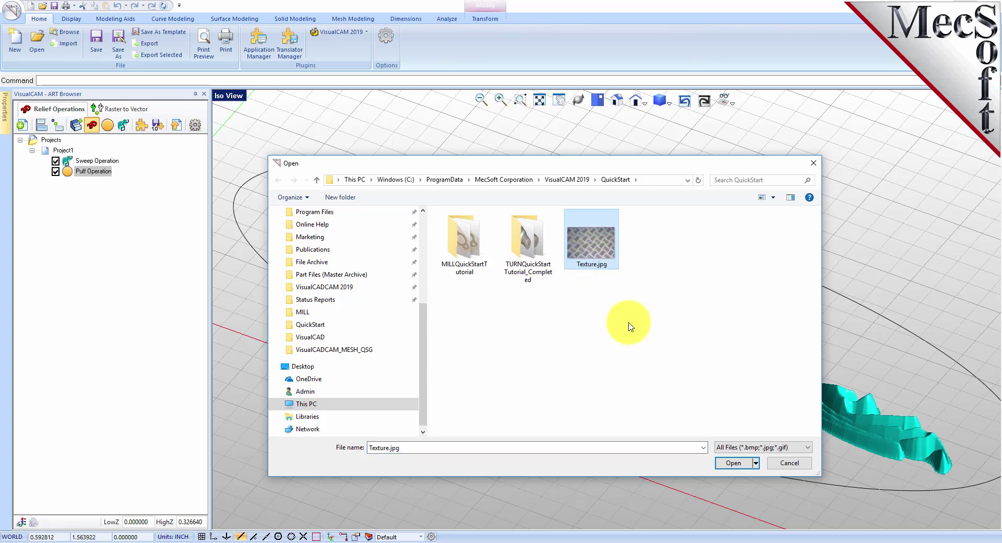
click(731, 462)
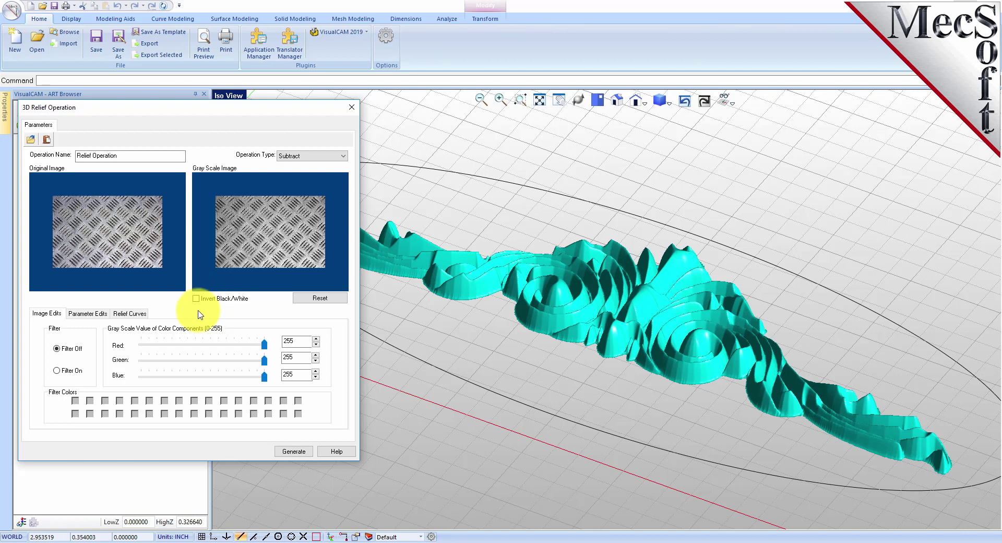
Set the relief's operation type to Add and invert the black and white of its grayscale image.
click(299, 156)
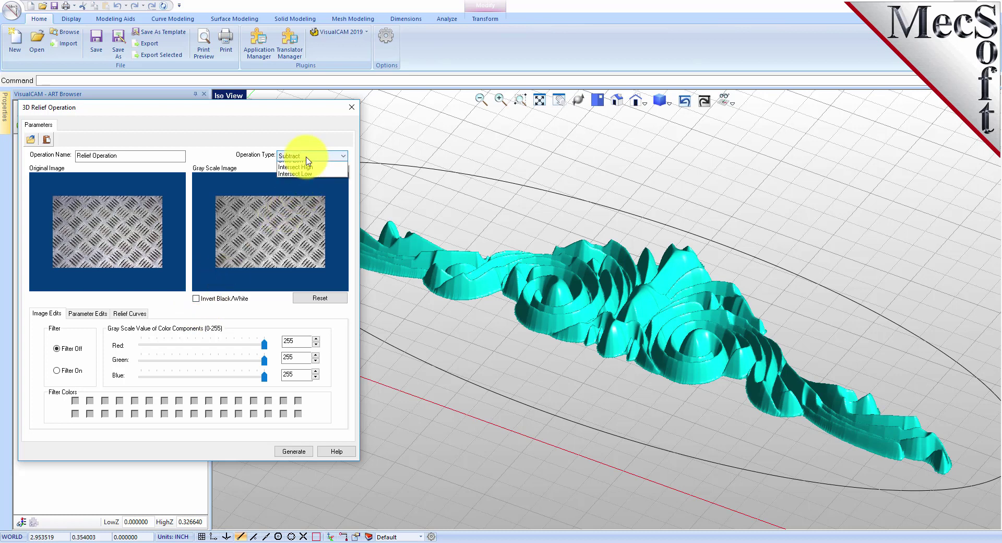
click(300, 163)
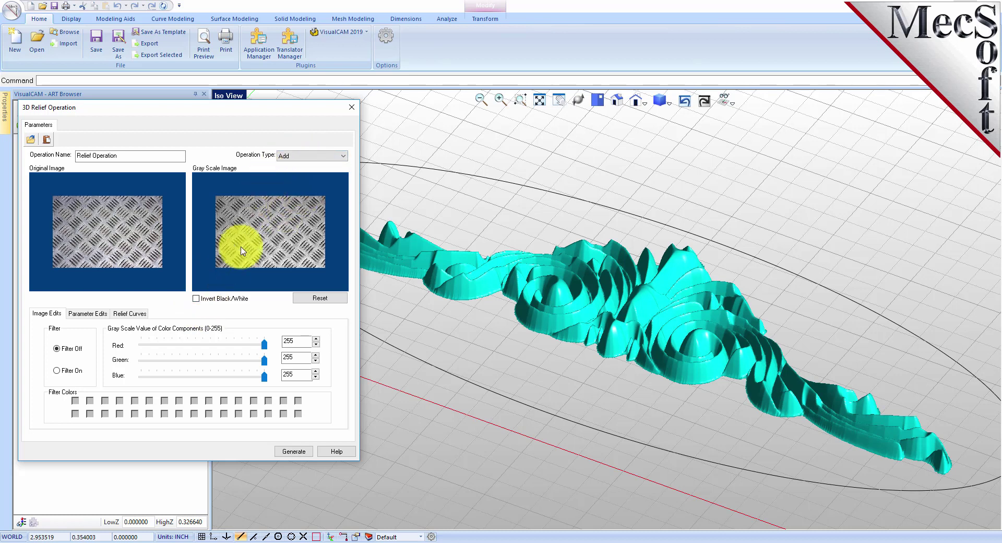
click(197, 299)
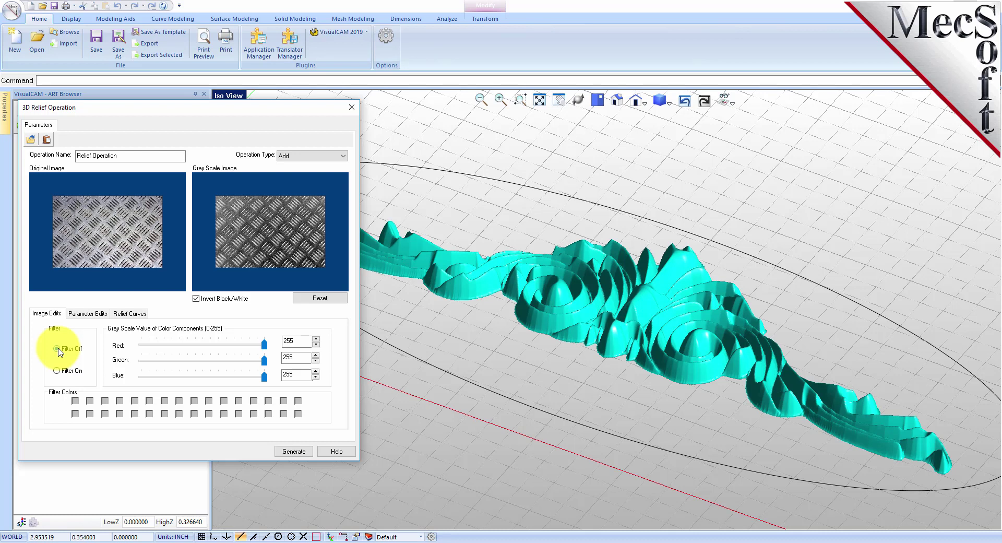
Release the relief from the image size and aspect ratio, set its width to 10 and height to 4, and review relief height and smoothing.
click(86, 313)
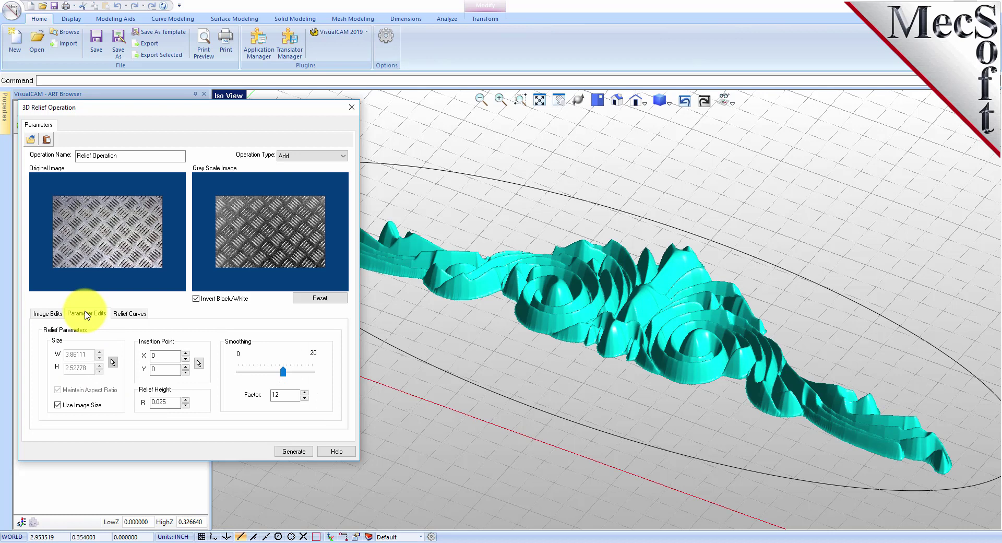
click(57, 406)
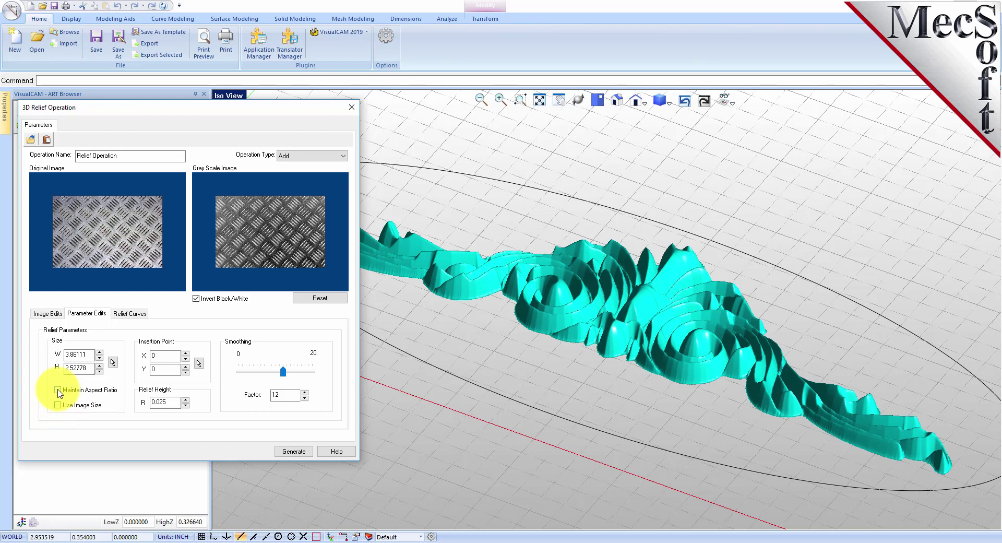
drag(86, 355, 59, 358)
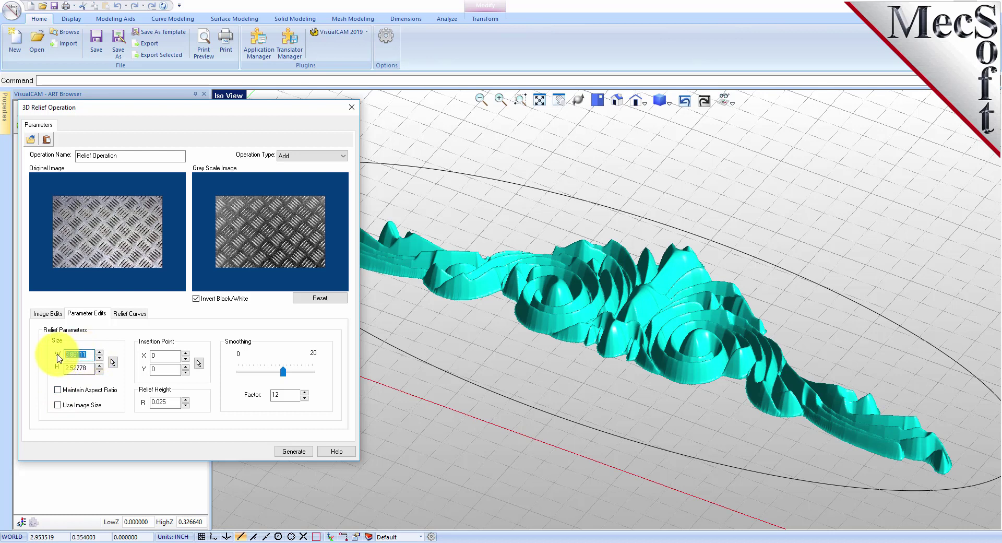
text(10)
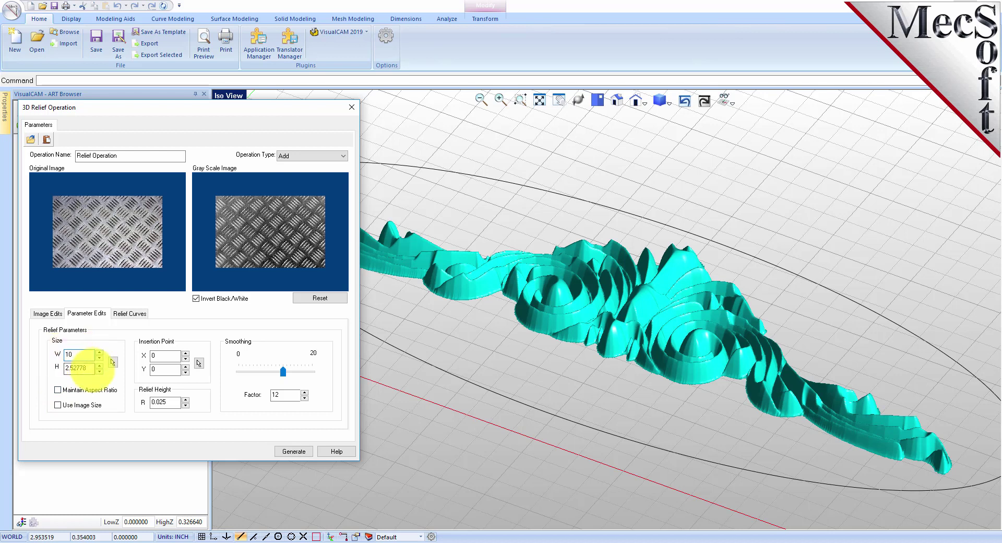
drag(92, 369, 52, 374)
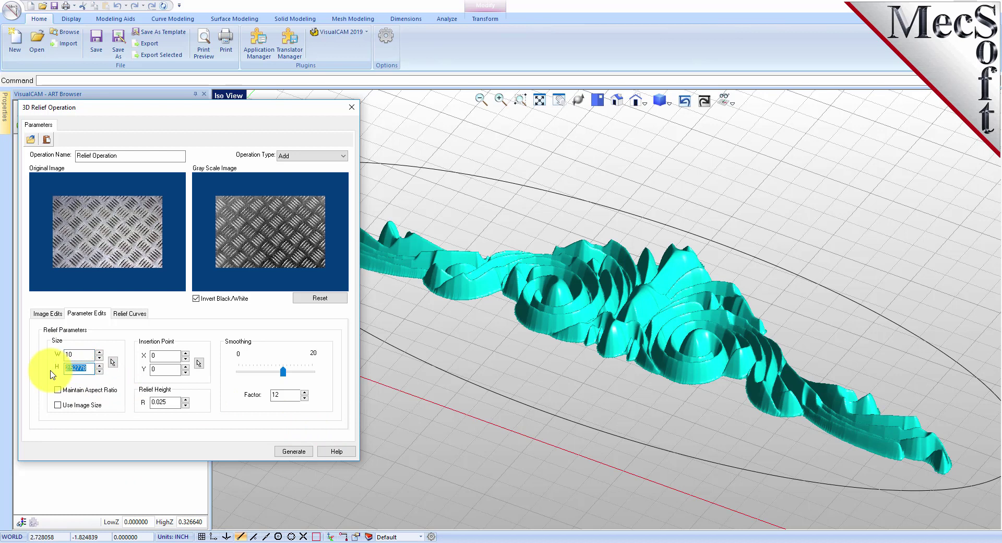
text(4)
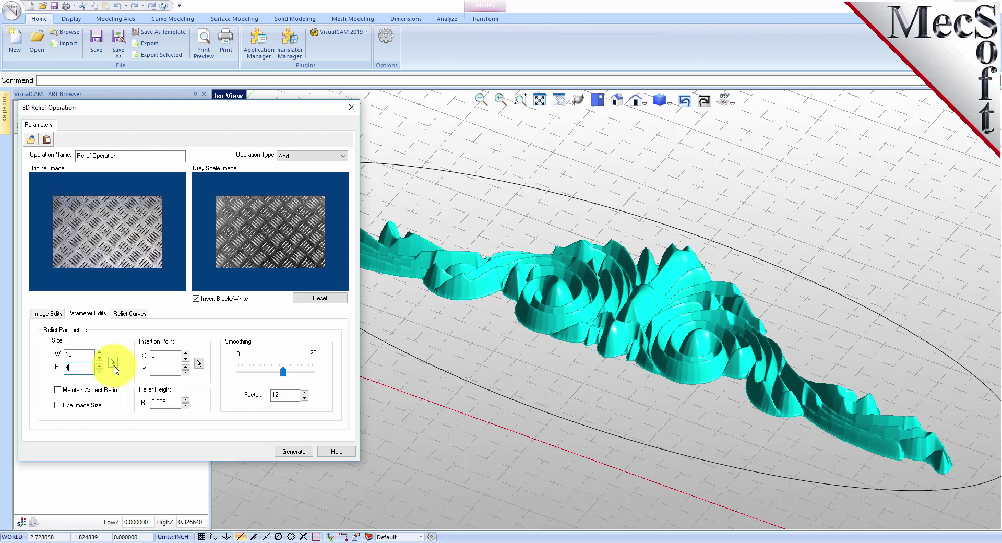
double_click(166, 402)
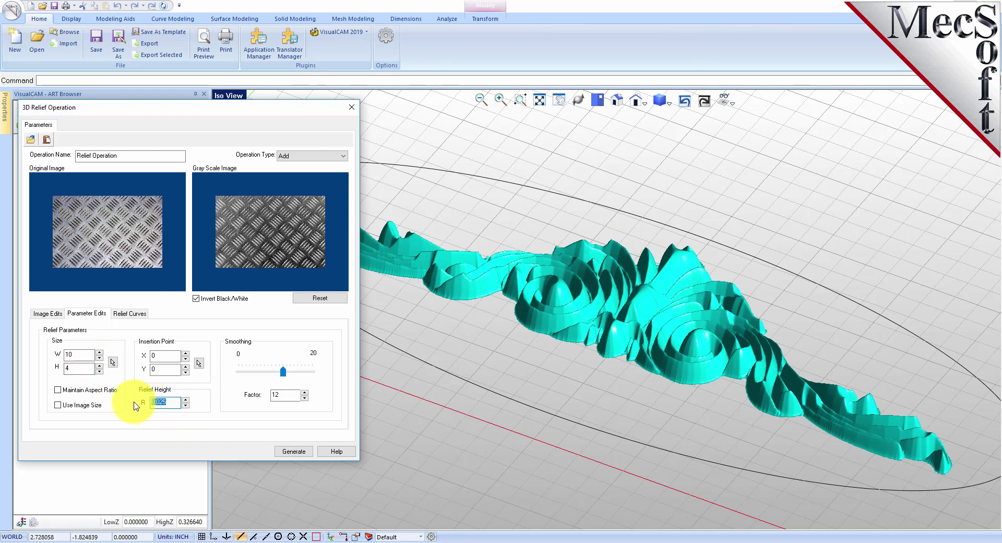
click(228, 248)
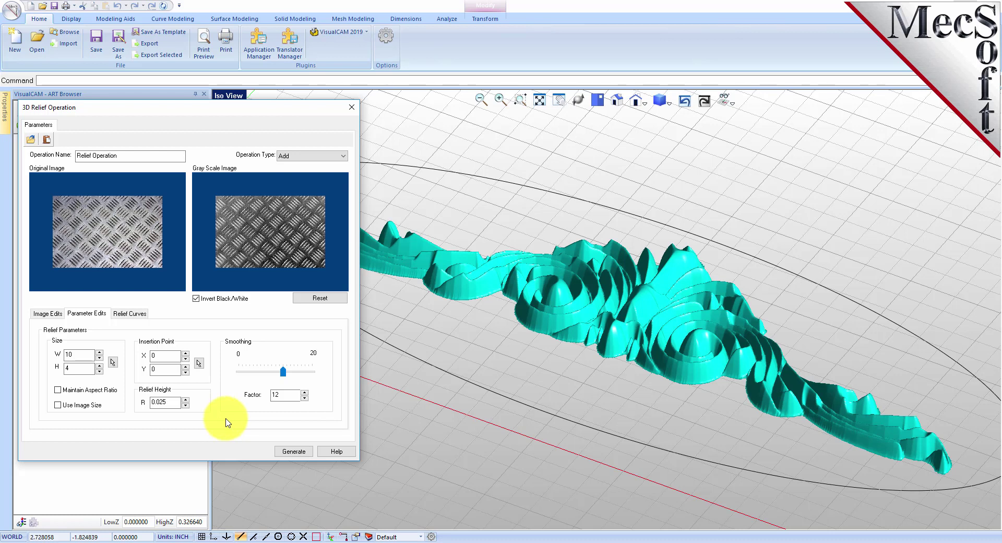
double_click(279, 395)
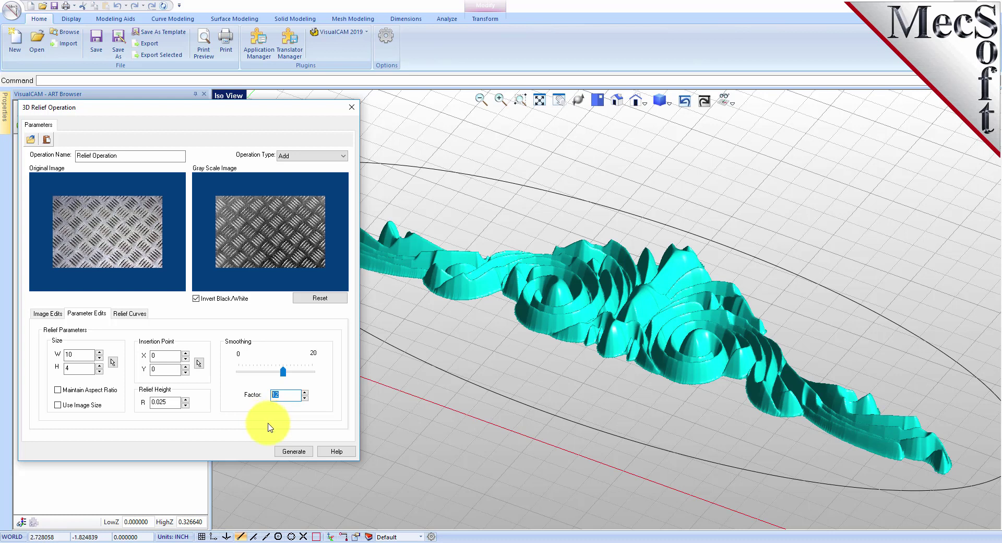
Replace the relief's border curve with the outer oval and check it by highlighting the list entry.
click(134, 316)
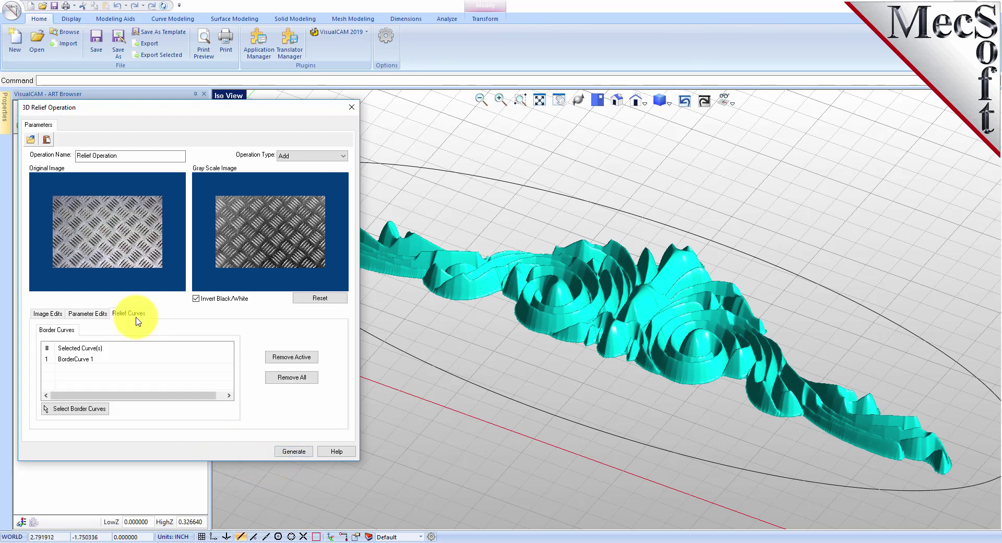
click(89, 364)
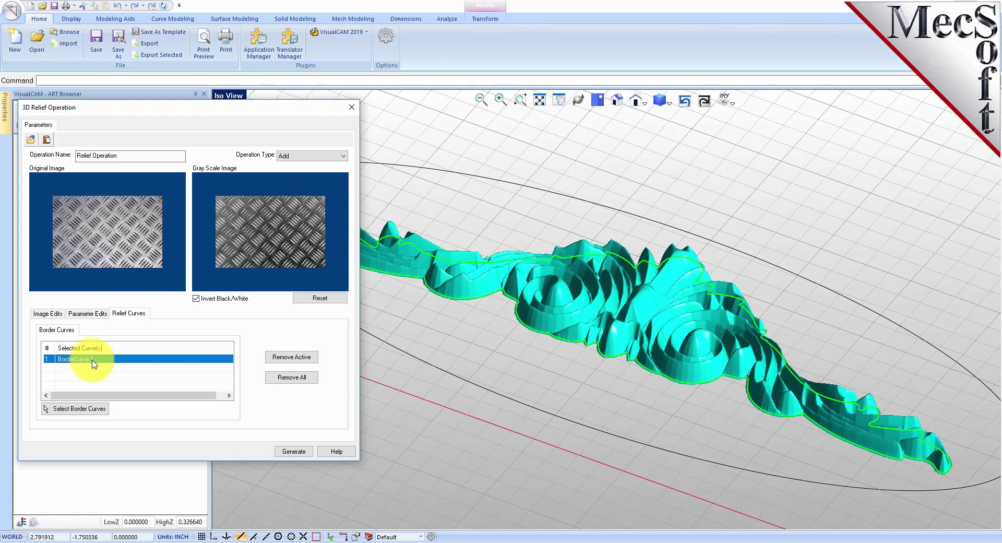
click(293, 359)
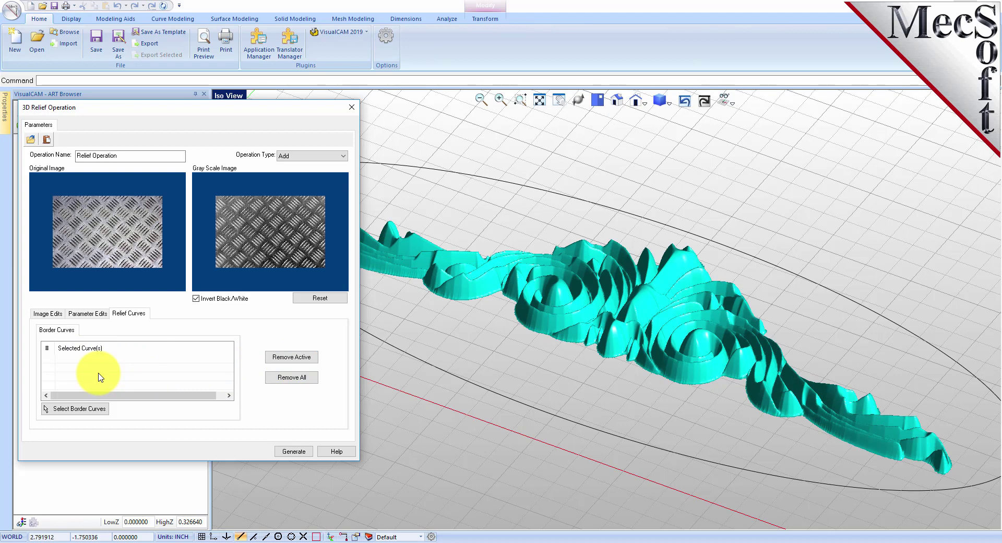
click(93, 409)
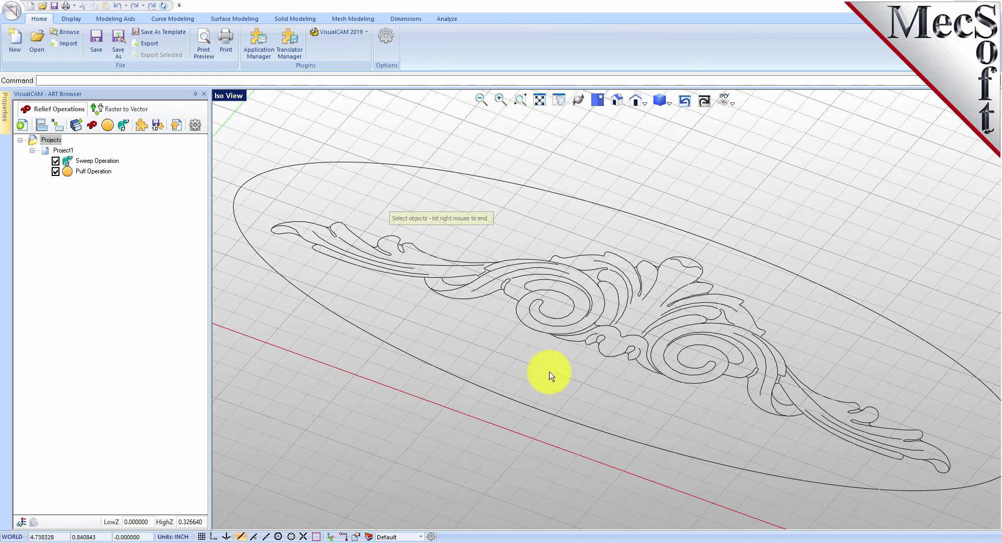
click(536, 191)
right_click(530, 216)
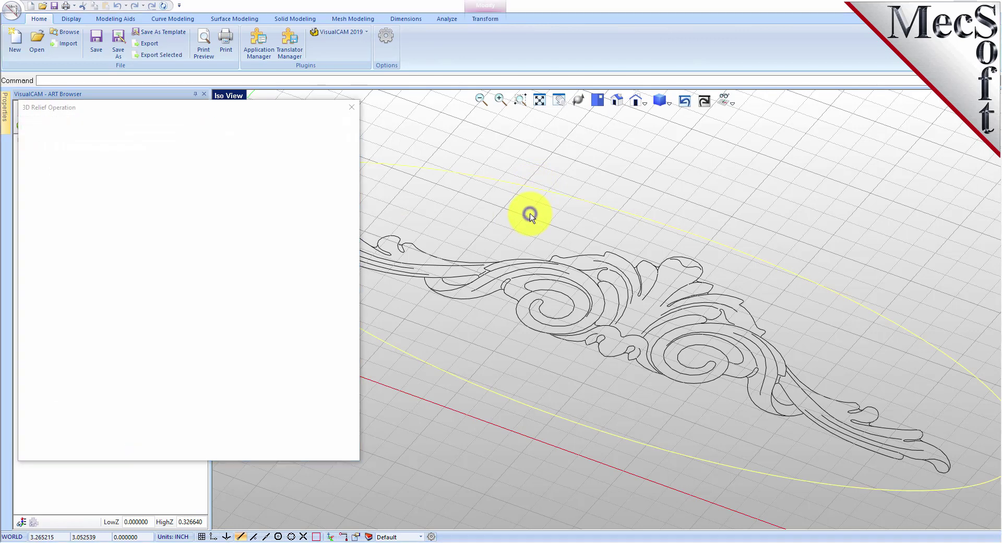
click(77, 362)
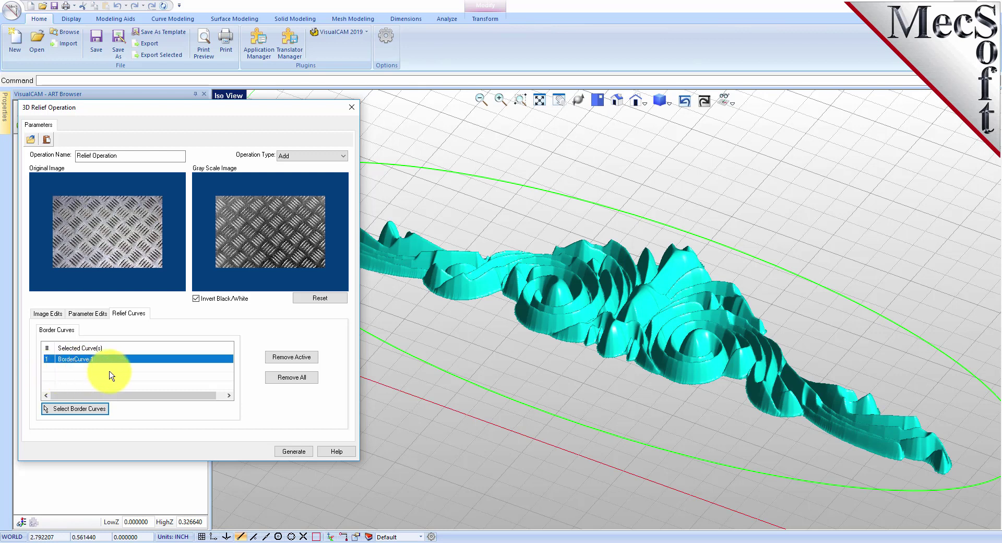
Generate the textured relief inside the oval and inspect its surface pattern up close.
click(294, 452)
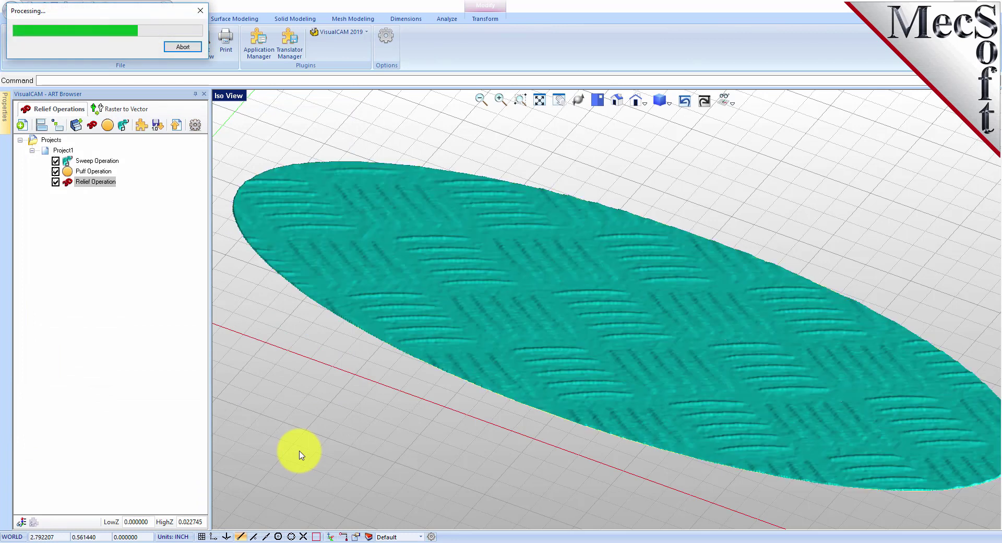
click(67, 184)
mouse_move(603, 389)
middle_down()
mouse_move(608, 302)
mouse_move(606, 391)
middle_up()
scroll(597, 385, up, 2)
scroll(597, 385, up, 1)
scroll(598, 385, down, 2)
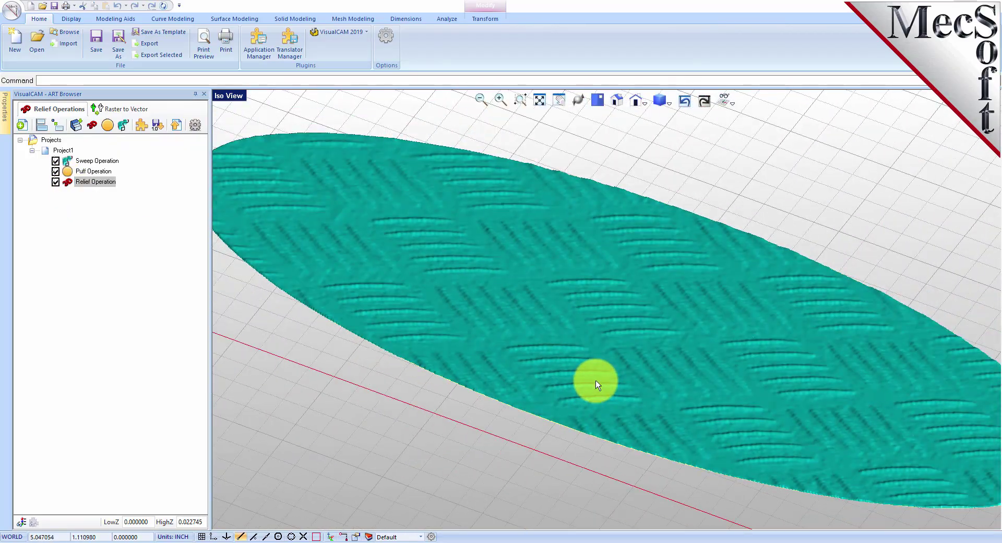
Review the sweep, puff and texture reliefs one by one, and examine the combined relief of Project1.
click(97, 162)
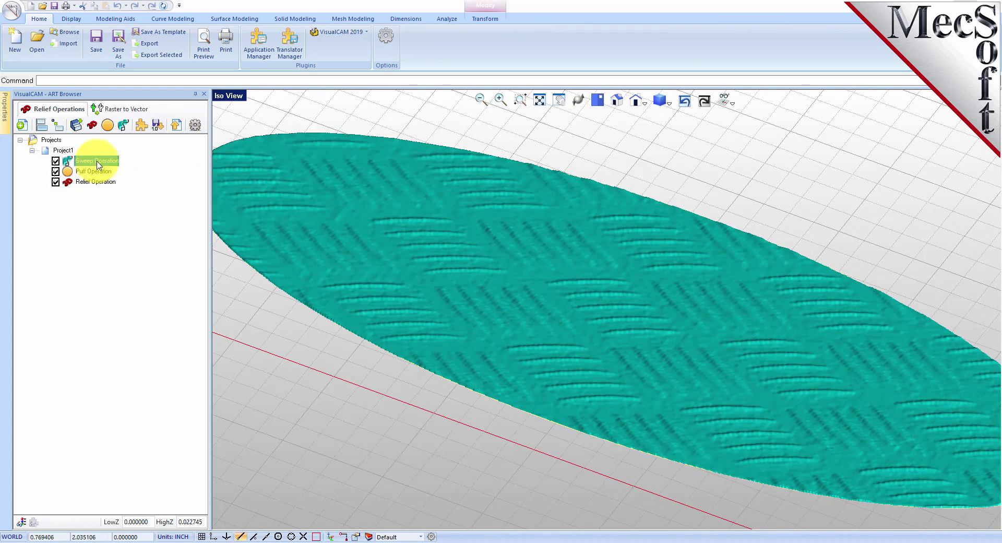
click(94, 171)
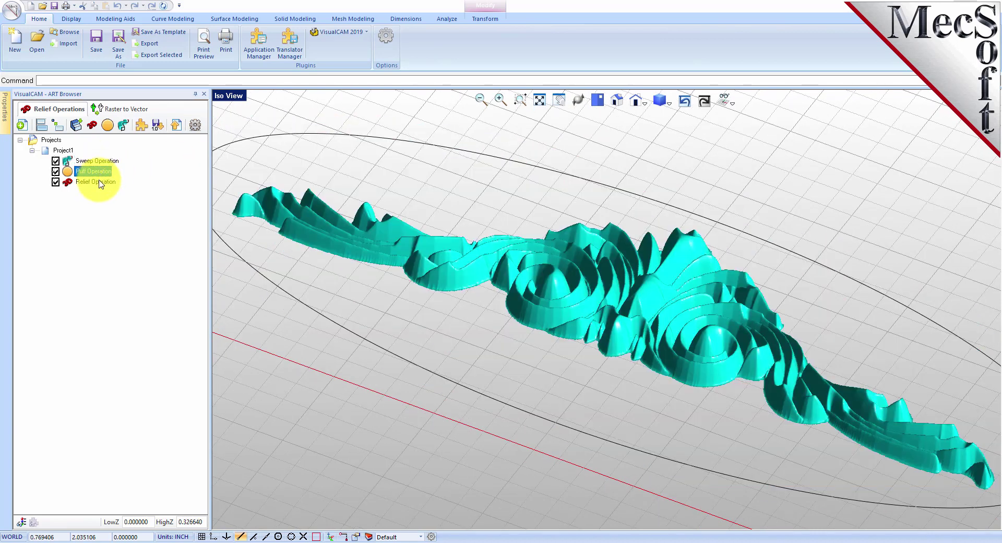
click(96, 182)
click(65, 152)
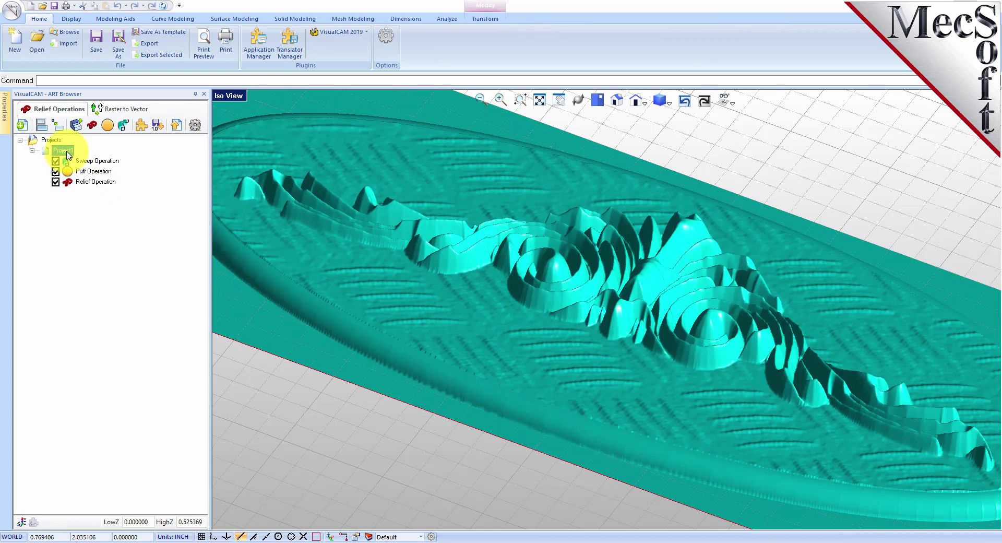
scroll(619, 360, down, 4)
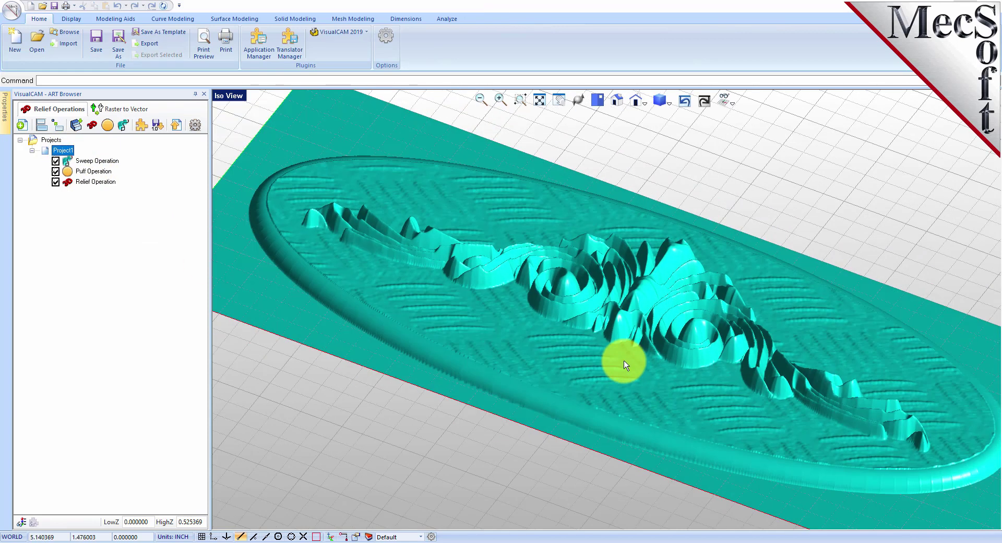
middle_drag(655, 367, 653, 306)
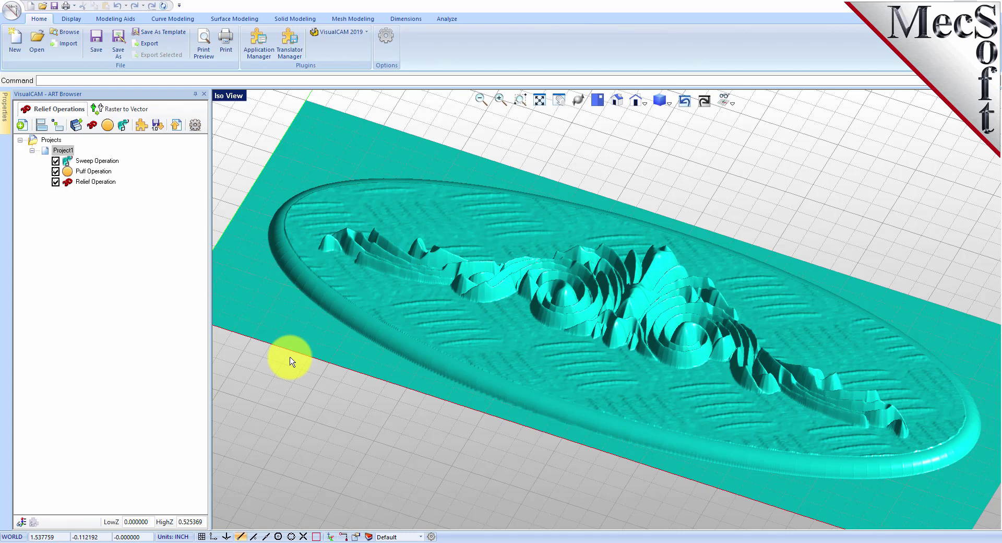
Convert the combined relief of Project1 into a mesh object.
click(47, 151)
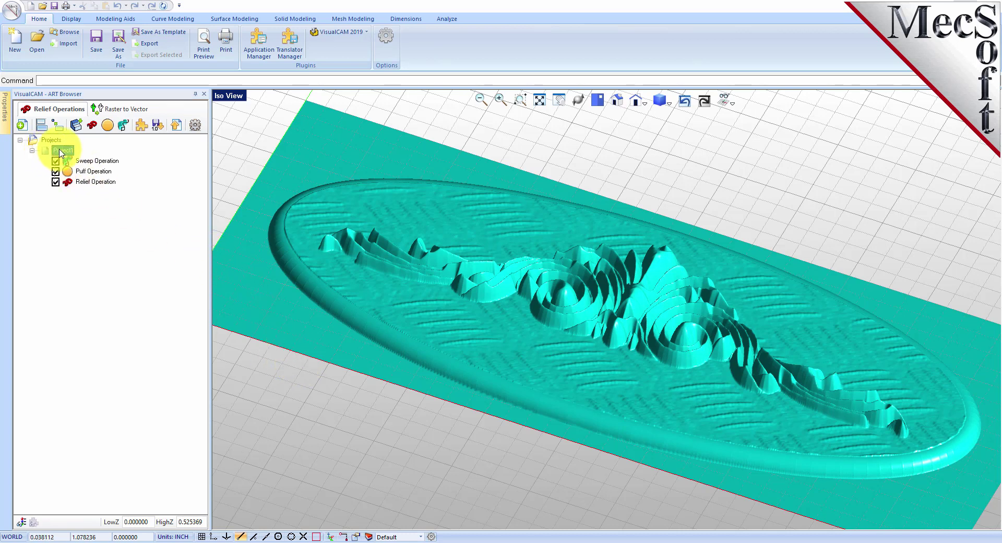
click(177, 126)
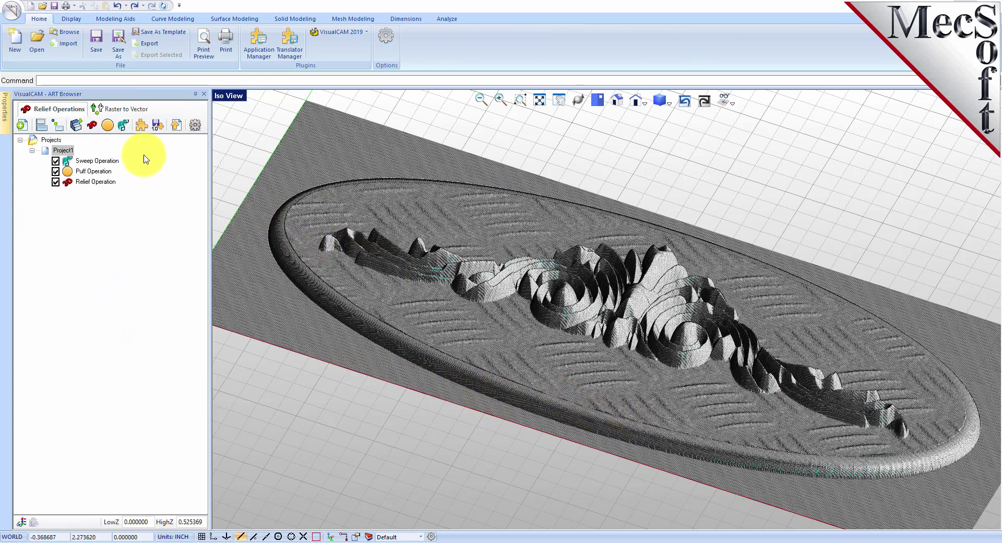
click(46, 152)
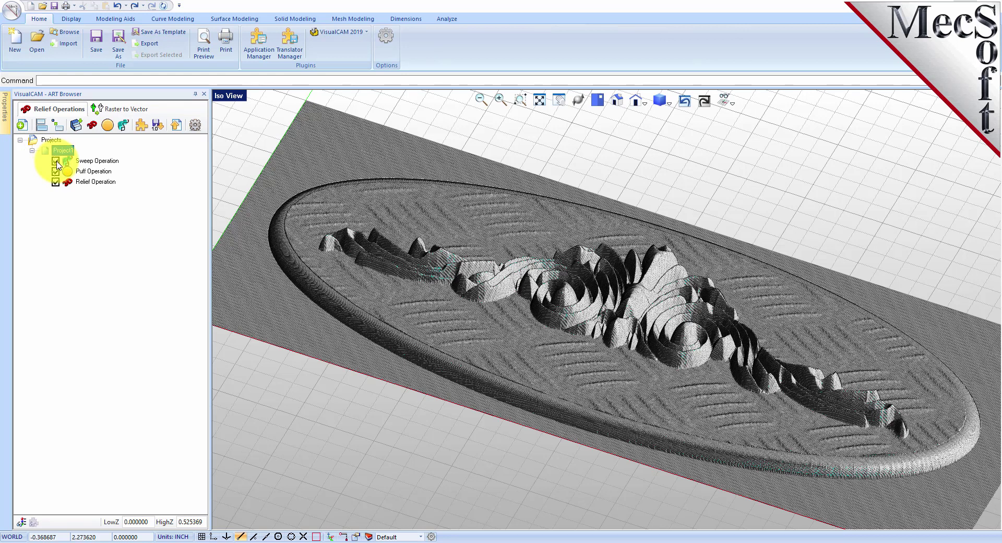
Deactivate the Sweep Operation and display the converted mesh shaded without its edges, checking the ornament and texture up close.
click(56, 162)
click(56, 181)
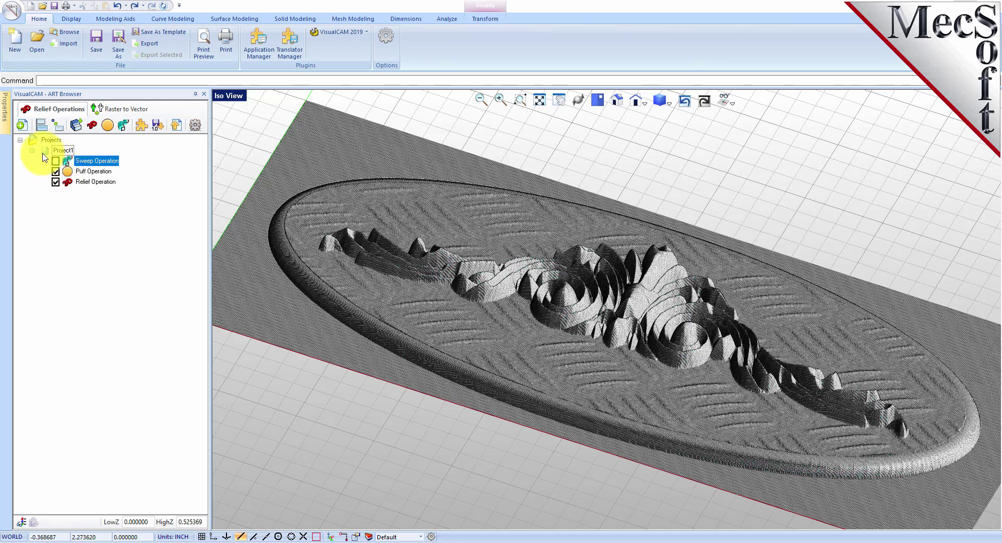
click(56, 171)
click(56, 182)
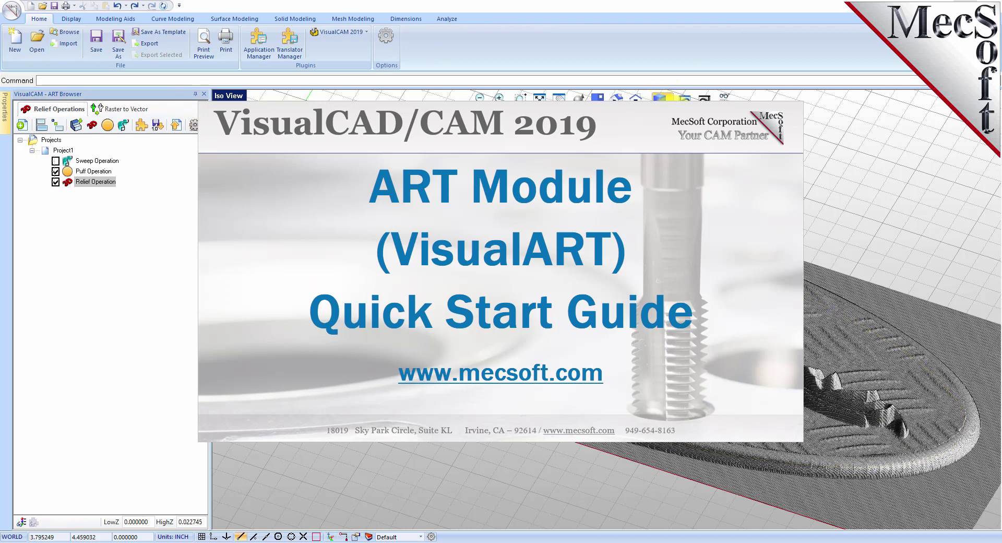
click(661, 99)
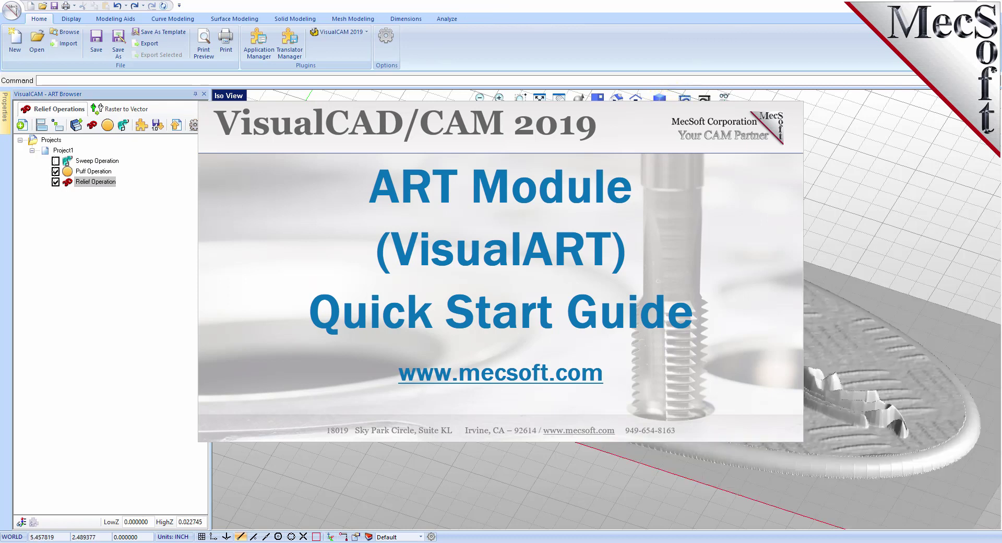
scroll(653, 323, up, 5)
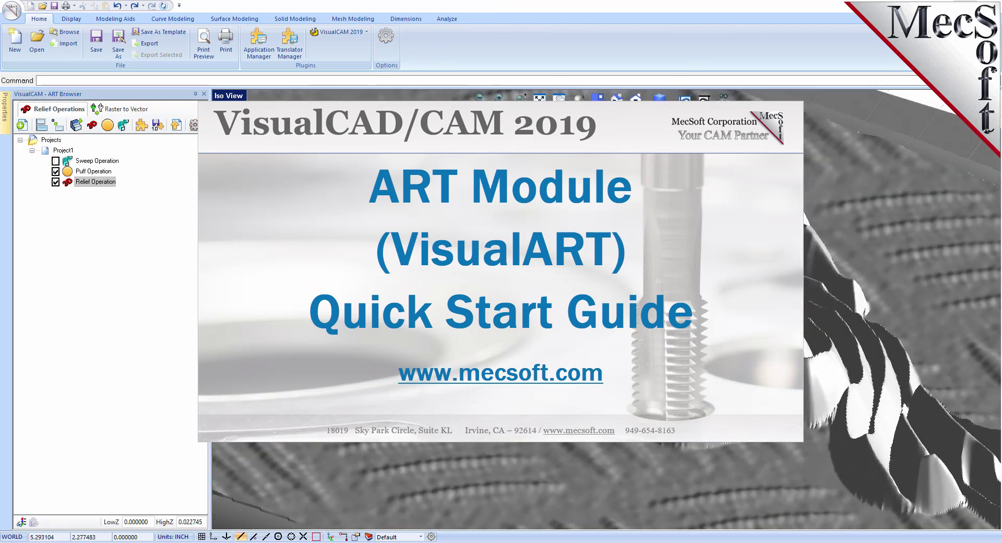